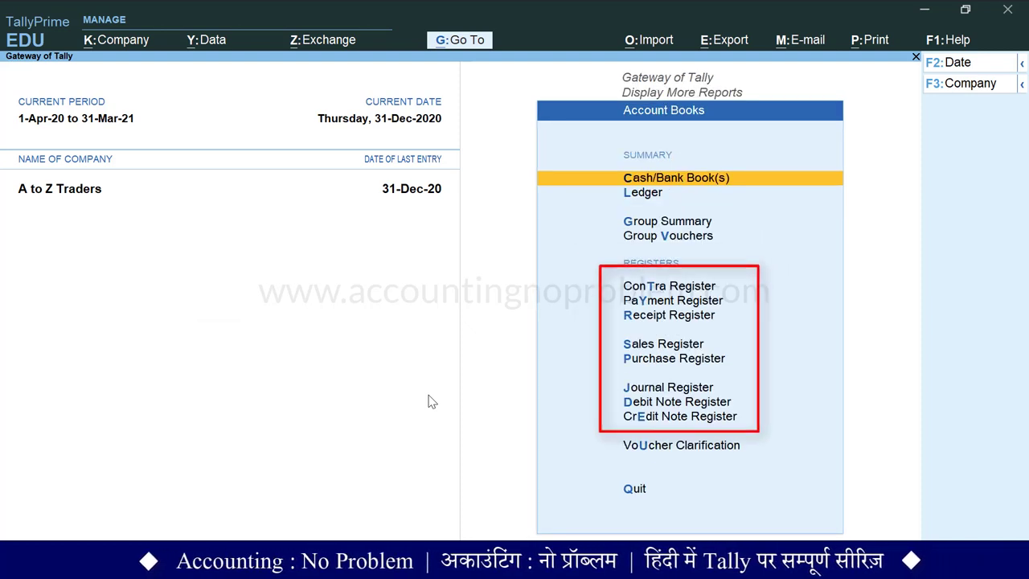
- Open the Sales Register from the Account Books list
key(Down)
key(Down)
key(Down)
key(Down)
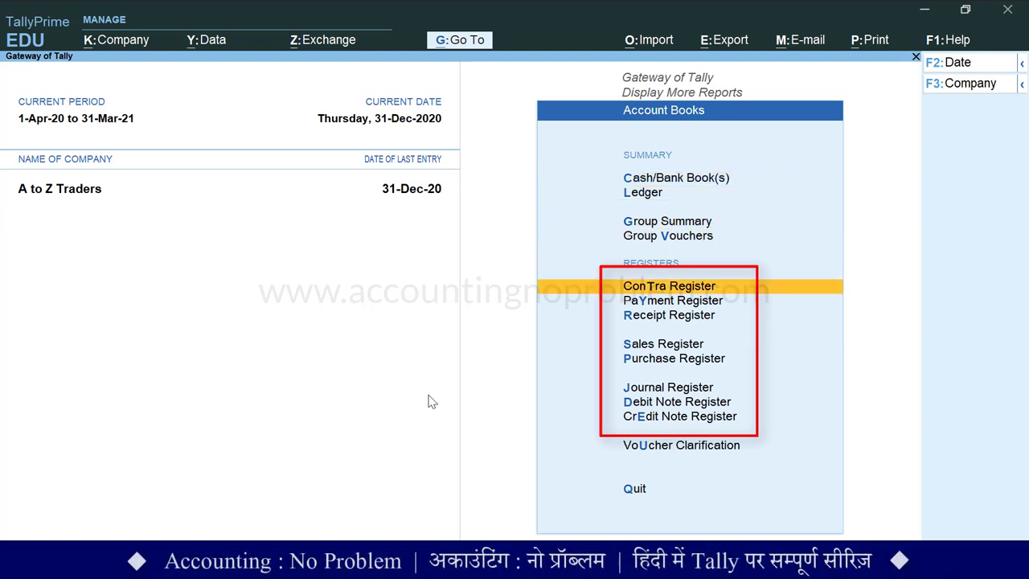
key(Down)
key(Down)
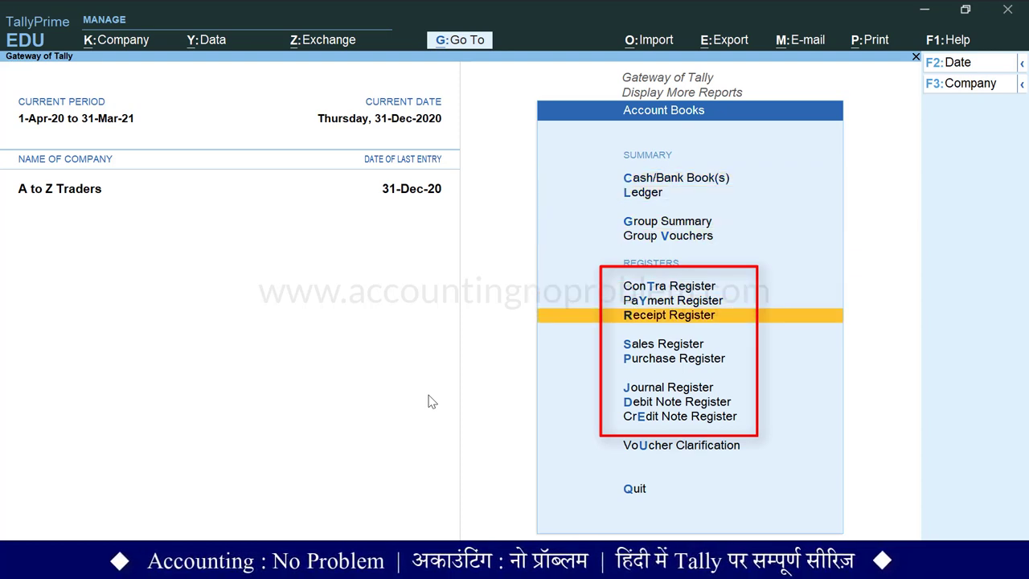
key(Down)
key(Down)
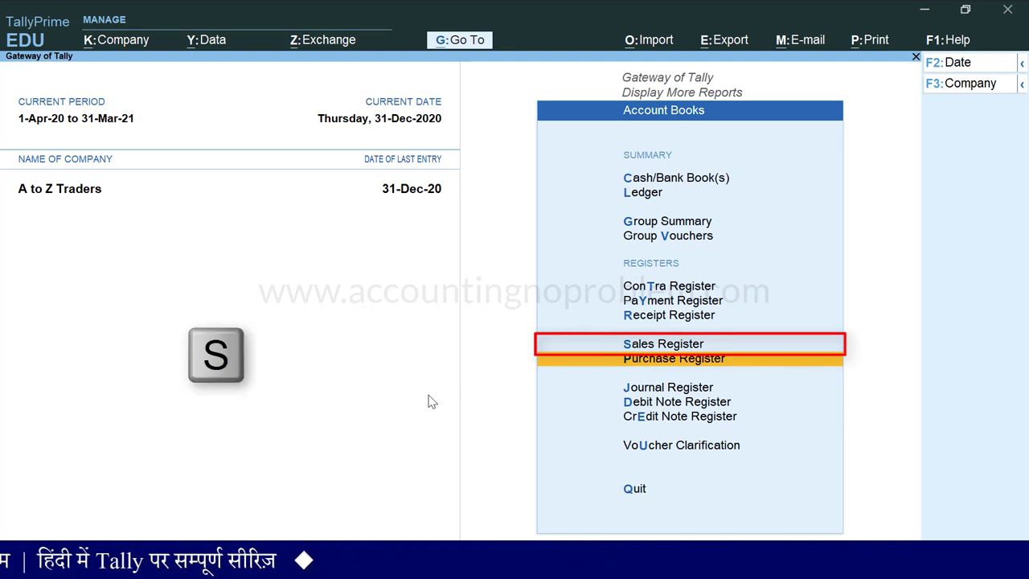
key(s)
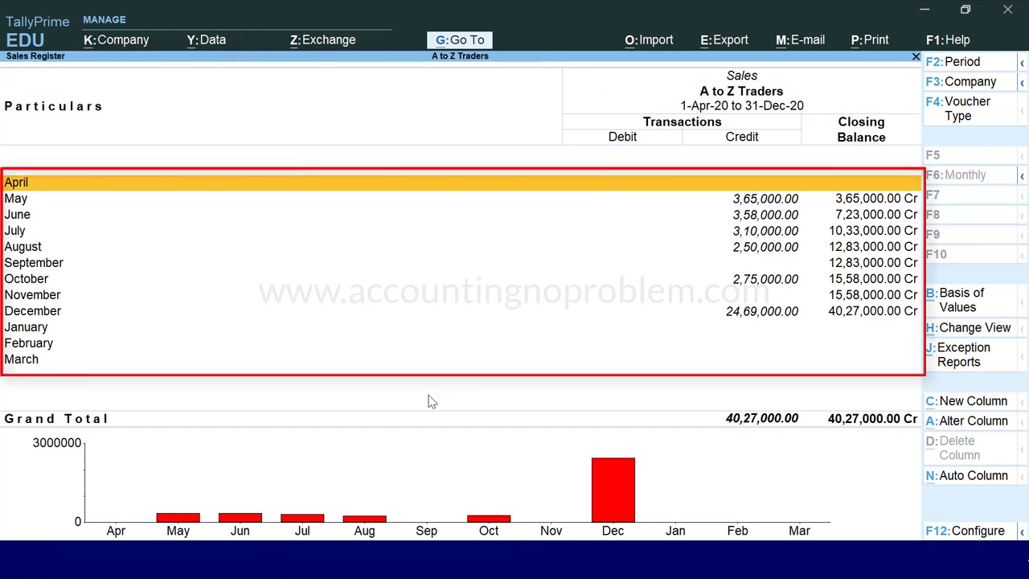
- Examine the monthly sales transactions and closing balances from April through March
key(Down)
key(Down)
key(Down)
key(Down)
key(Down)
key(Down)
key(Down)
key(Down)
key(Down)
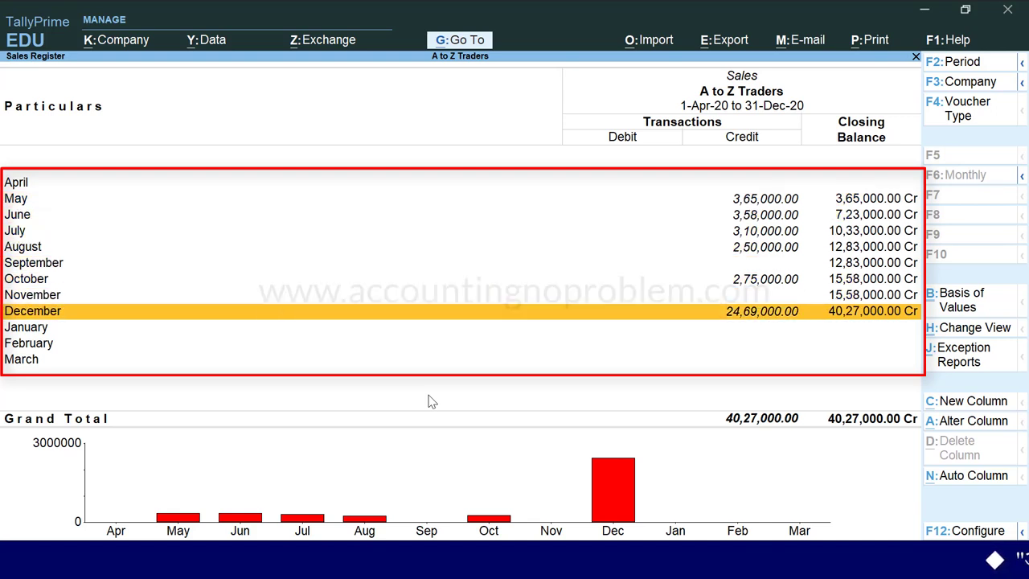
key(Down)
key(Down)
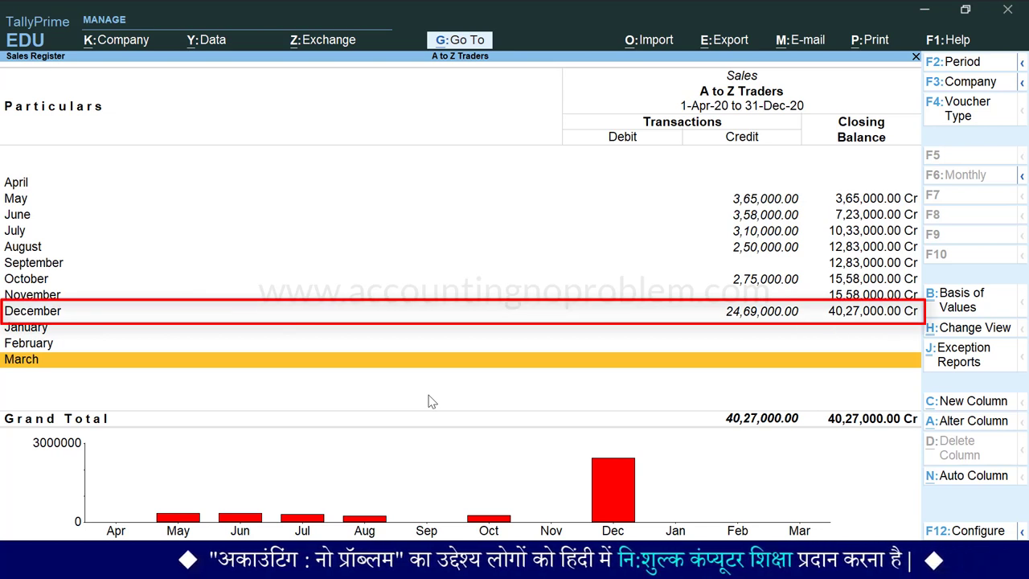
- Open the list of sales vouchers for December
key(Up)
key(Up)
key(Up)
key(Return)
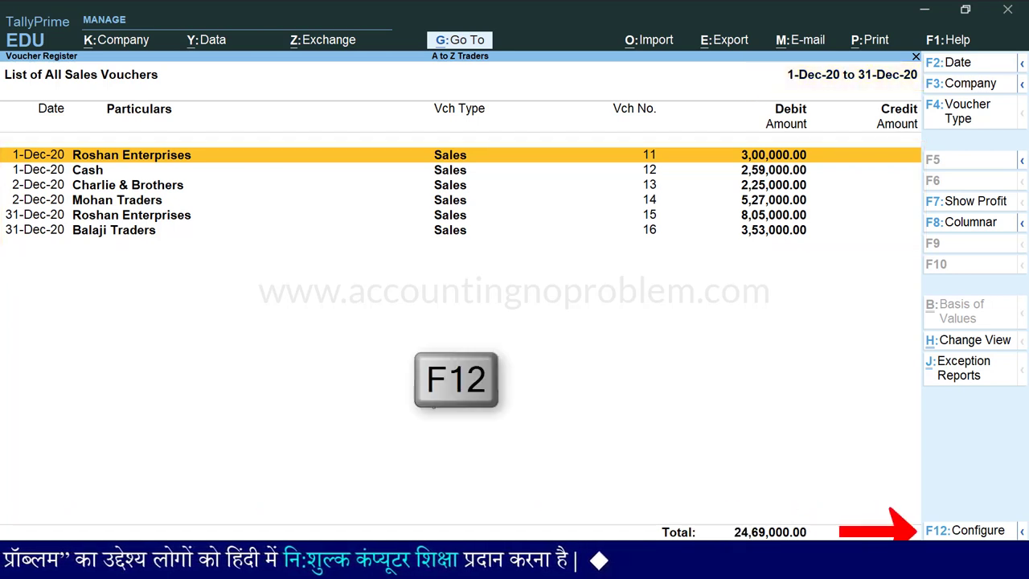
- Configure the voucher list to show narrations, use the Detailed report format and show inventory details
key(F12)
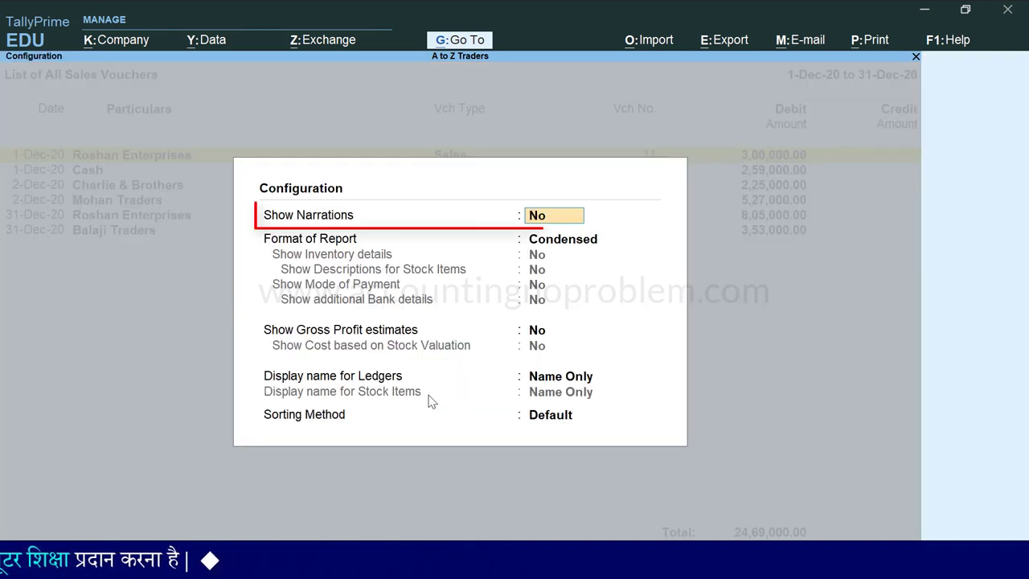
text(yes)
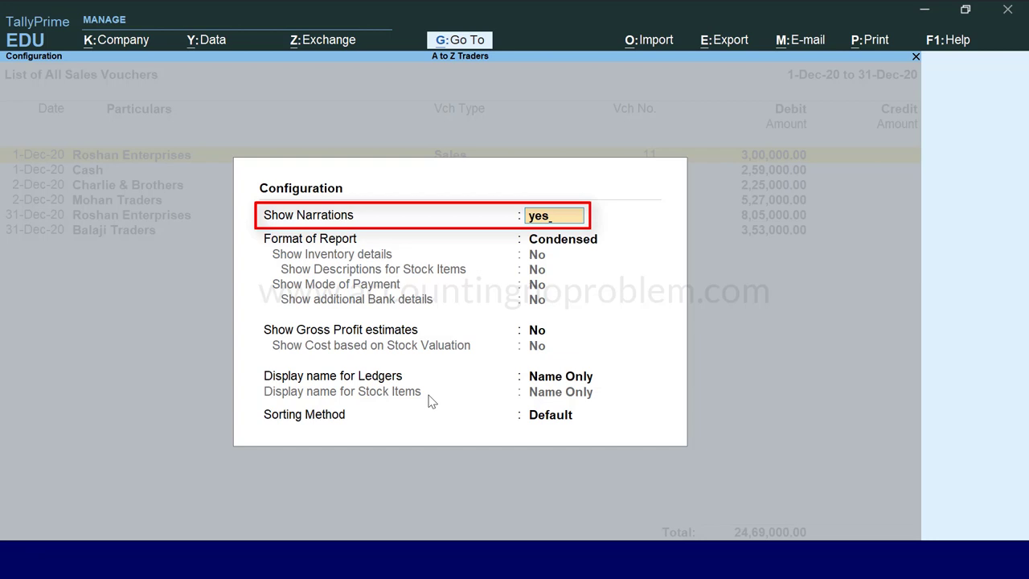
key(Return)
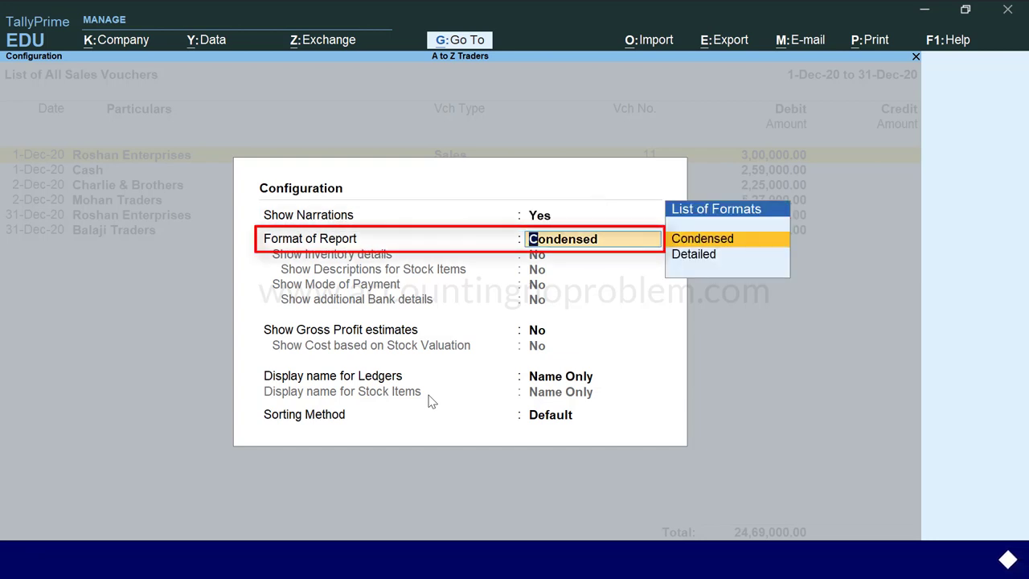
key(Down)
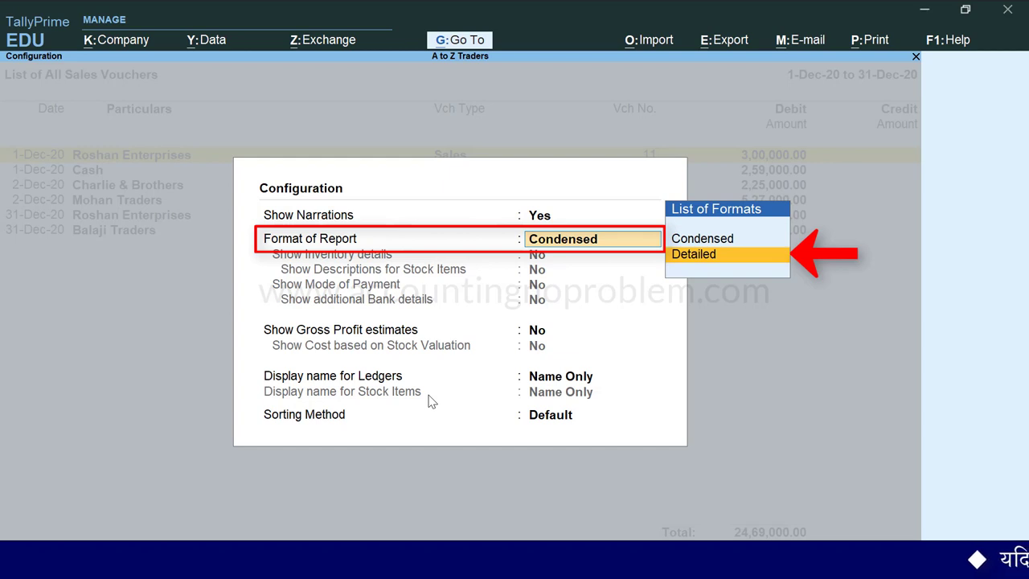
key(Return)
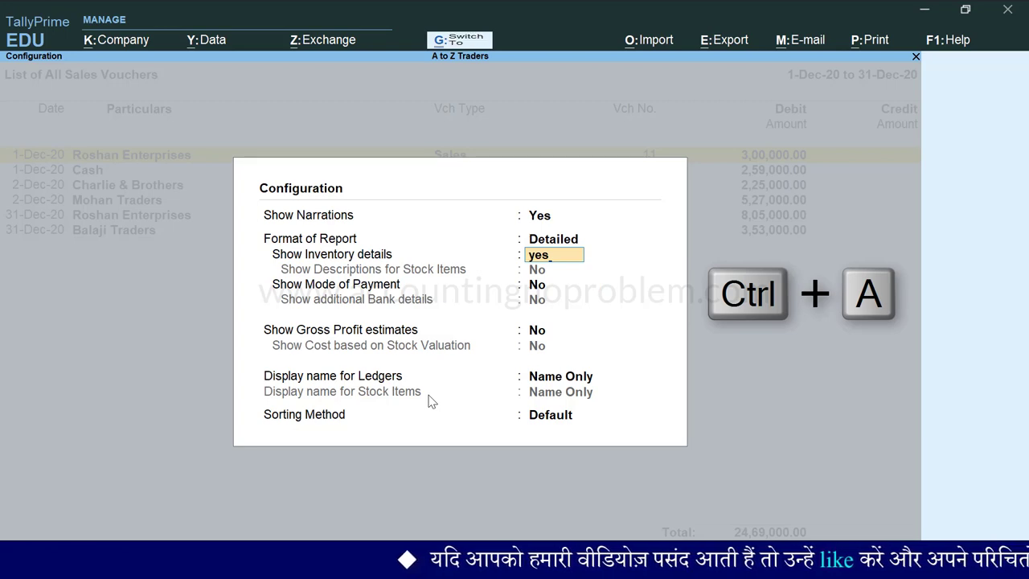
key(ctrl+a)
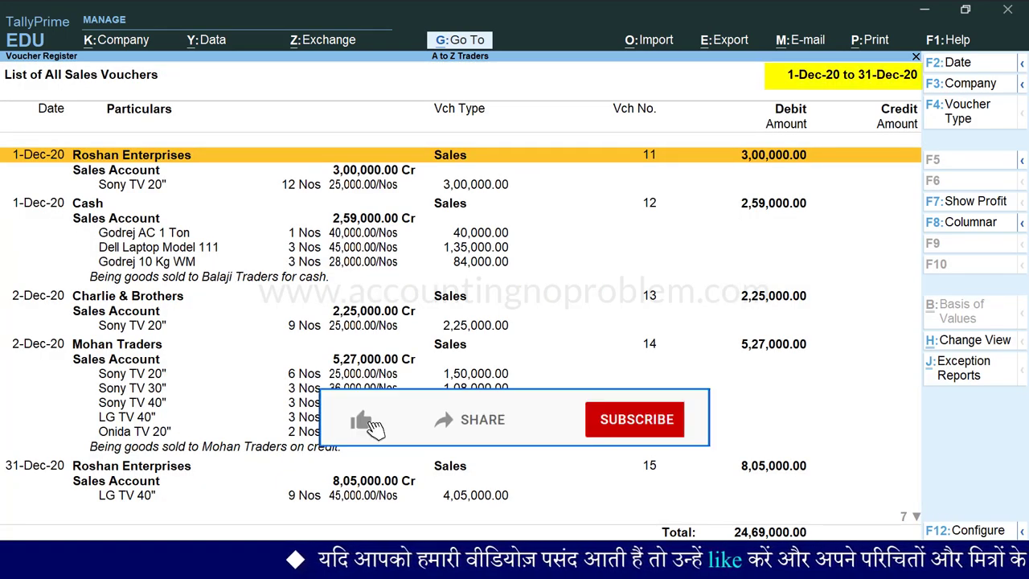
- Examine the December sales vouchers with their ledger, stock item and narration lines down to the last entry and back
key(Down)
key(Down)
key(Down)
key(Down)
key(Down)
key(Down)
key(Down)
key(Down)
key(Down)
key(Down)
key(Down)
key(Down)
key(Down)
key(Down)
key(Down)
key(Down)
key(Down)
key(Down)
key(Down)
key(Down)
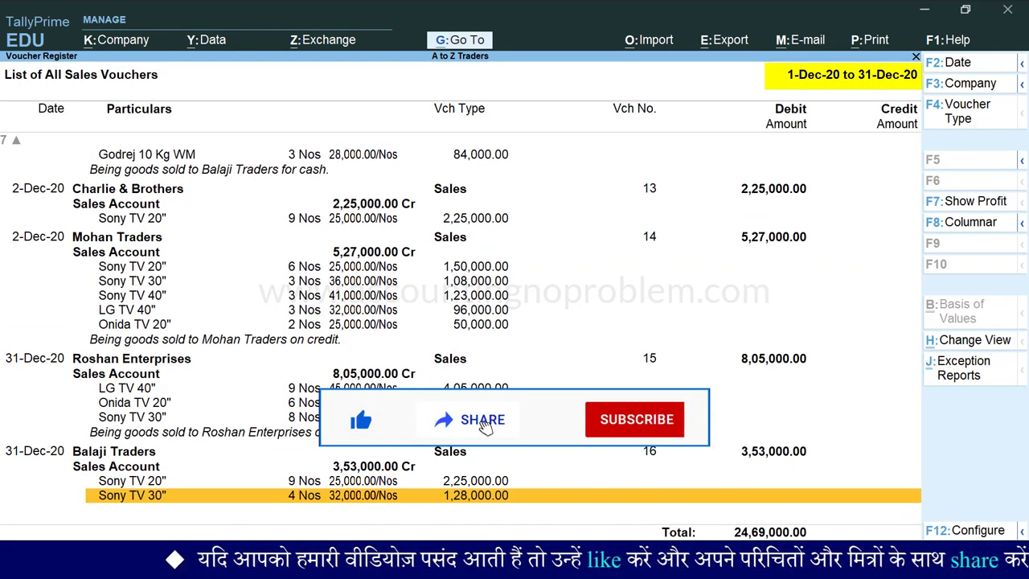
key(Up)
key(Up)
key(Up)
key(Up)
key(Up)
key(Up)
key(Up)
key(Up)
key(Up)
key(Up)
key(Up)
key(Up)
key(Up)
key(Up)
key(Up)
key(Up)
key(Up)
key(Up)
key(Up)
key(Up)
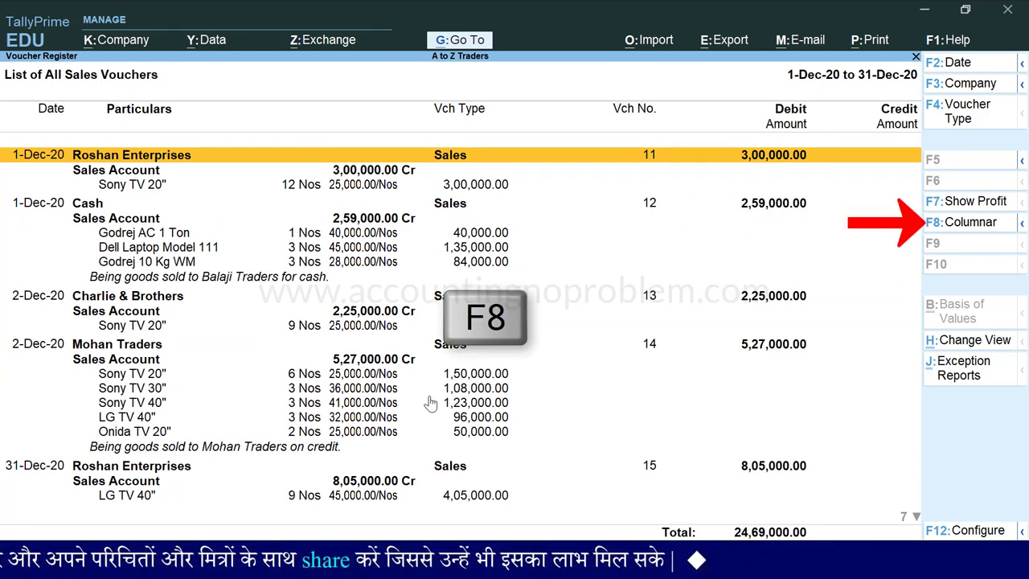
- Display the sales vouchers as a columnar register with every show option set to Yes and the column type list set to End of List
key(F8)
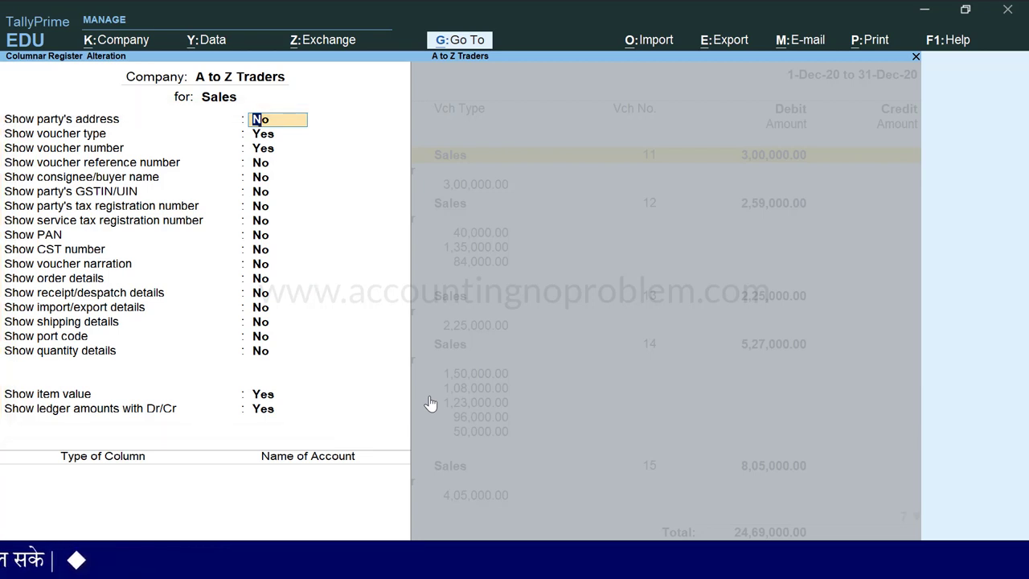
key(Return)
key(Return)
key(Return)
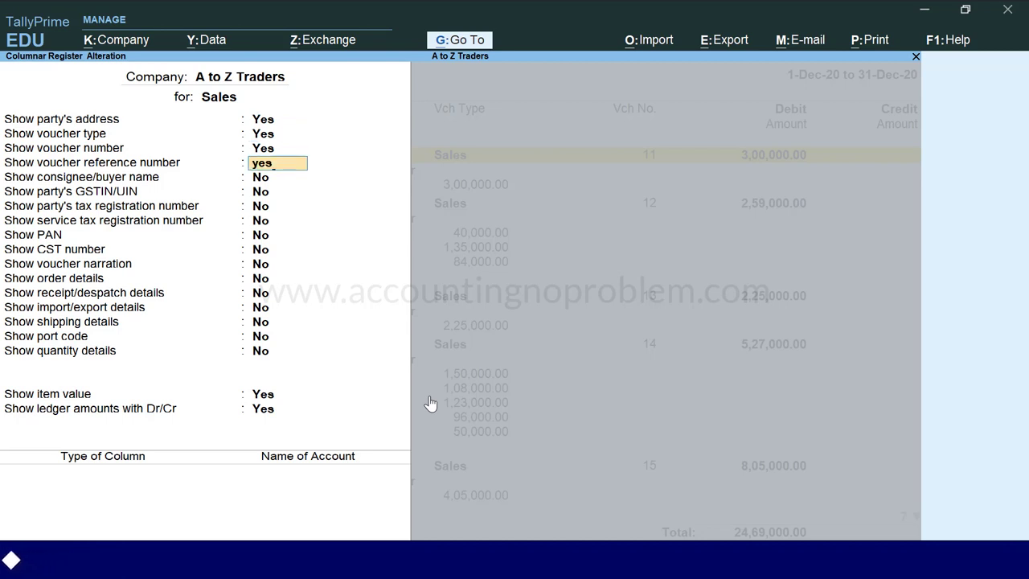
text(yes)
key(Return)
key(Return)
key(Return)
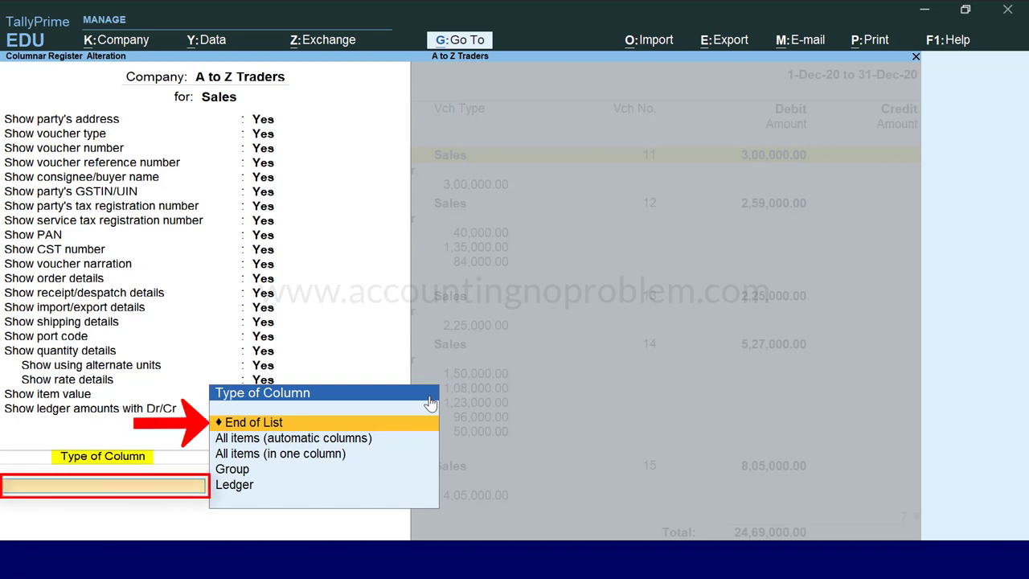
key(Return)
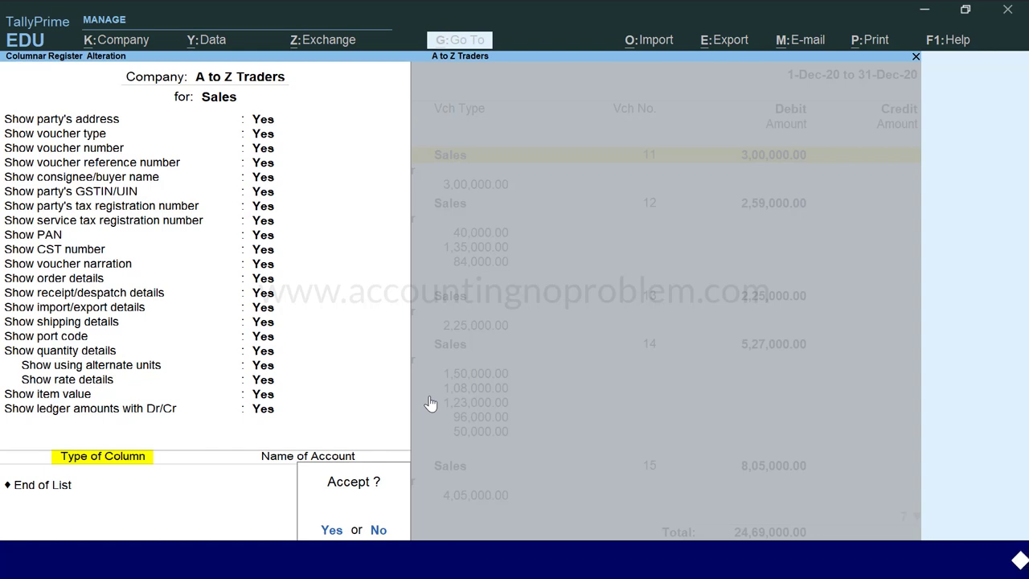
key(Return)
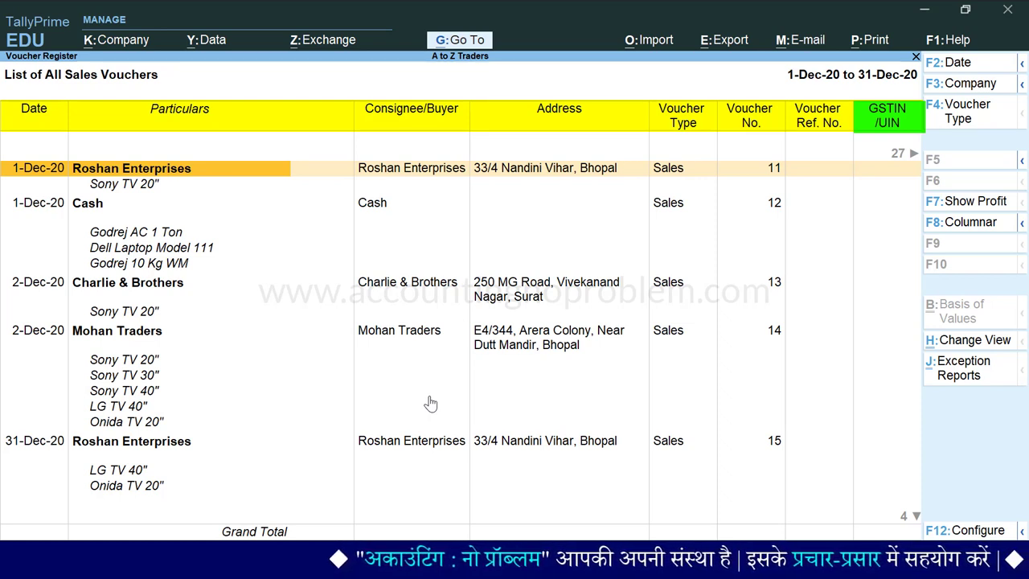
- Examine the columnar register's columns across from Particulars to Sales Account
key(Right)
key(Right)
key(Right)
key(Right)
key(Right)
key(Right)
key(Right)
key(Right)
key(Right)
key(Right)
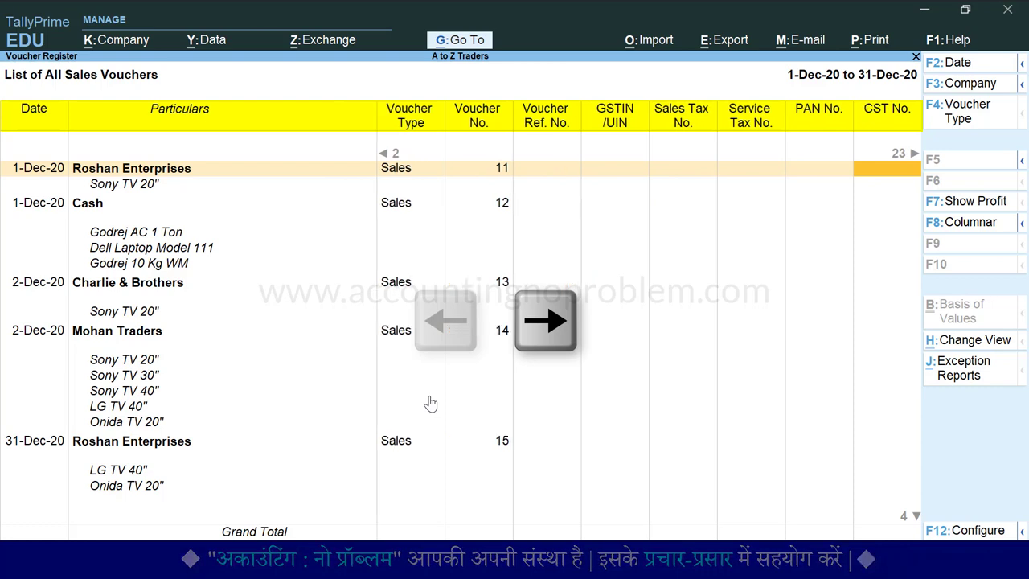
key(Right)
key(Right)
key(Right)
key(Right)
key(Right)
key(Right)
key(Right)
key(Right)
key(Right)
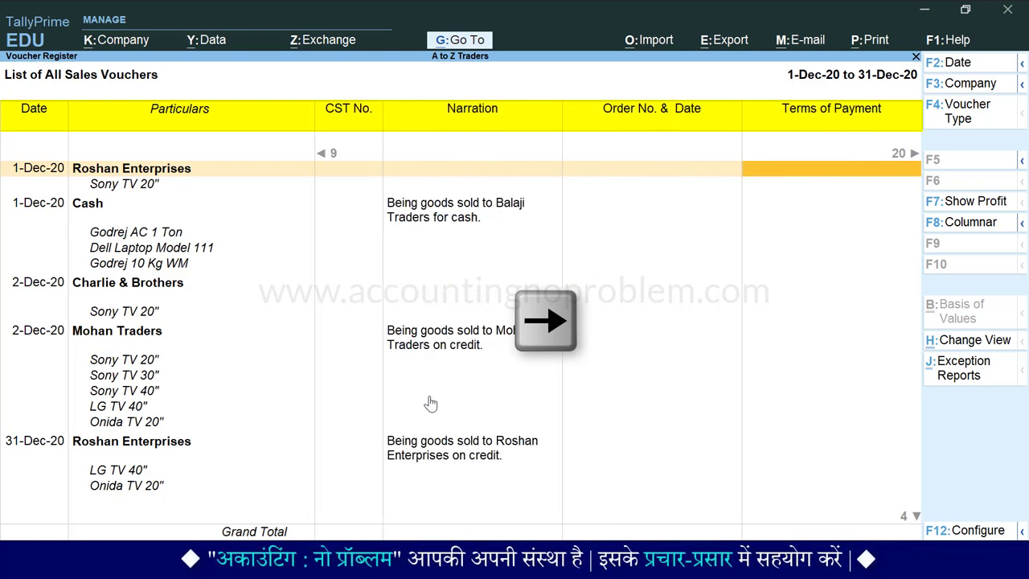
key(Right)
key(Right)
key(Right)
key(Right)
key(Right)
key(Right)
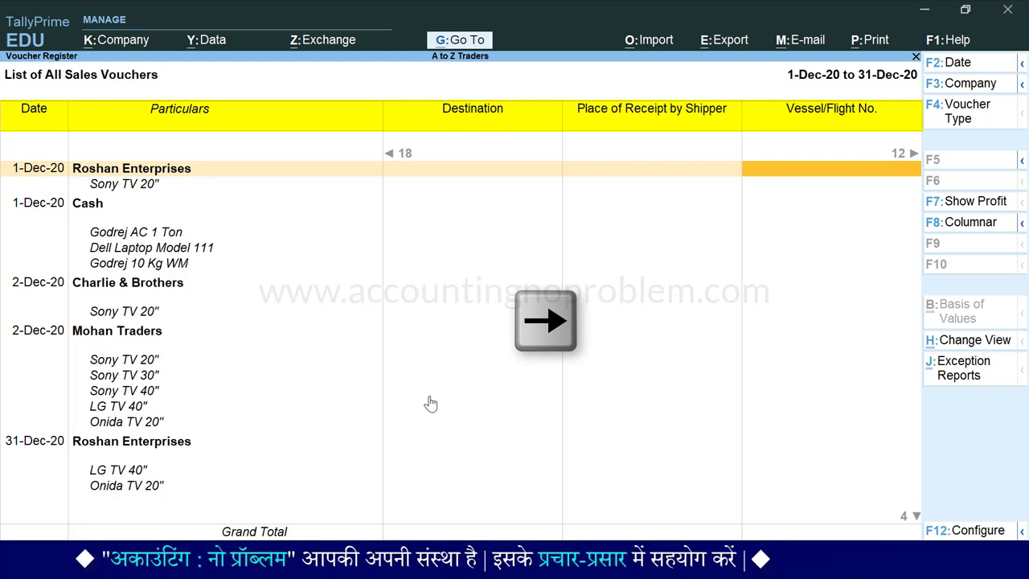
key(Right)
key(Right)
key(Right)
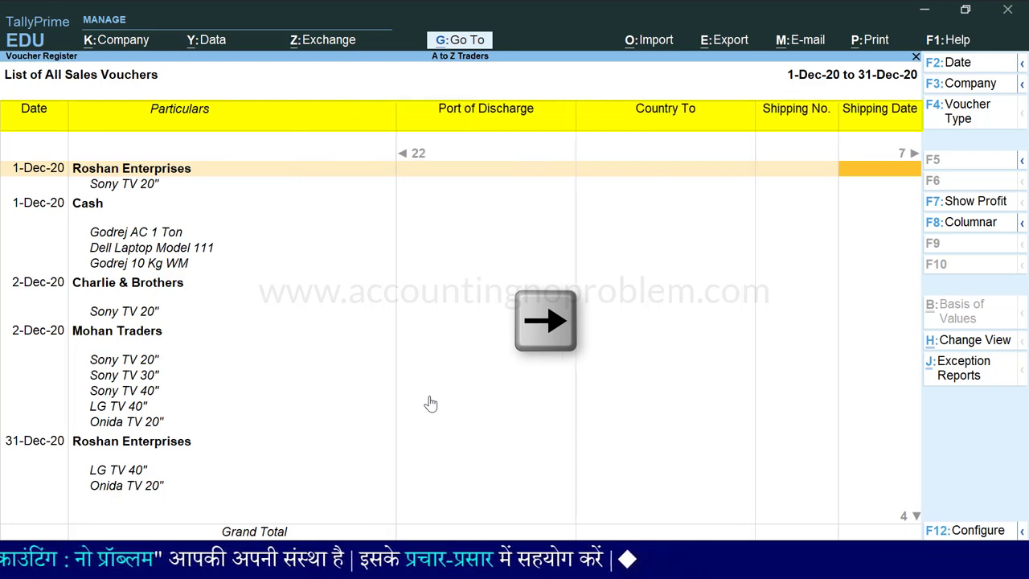
key(Right)
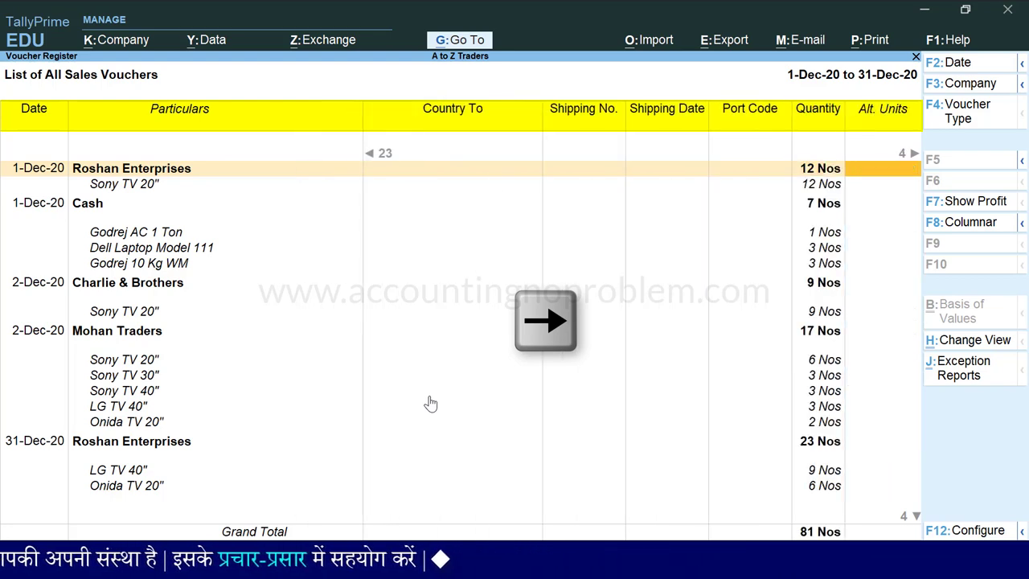
key(Right)
key(Right)
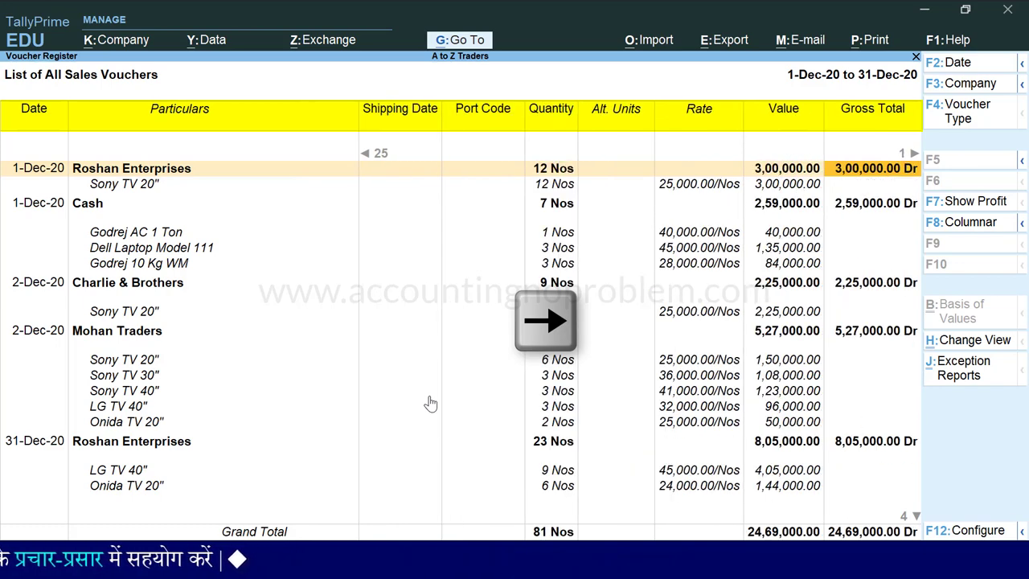
- Examine the quantity, rate, value and total figures of all vouchers in the columnar register, returning to the first entry
key(Down)
key(Down)
key(Down)
key(Down)
key(Down)
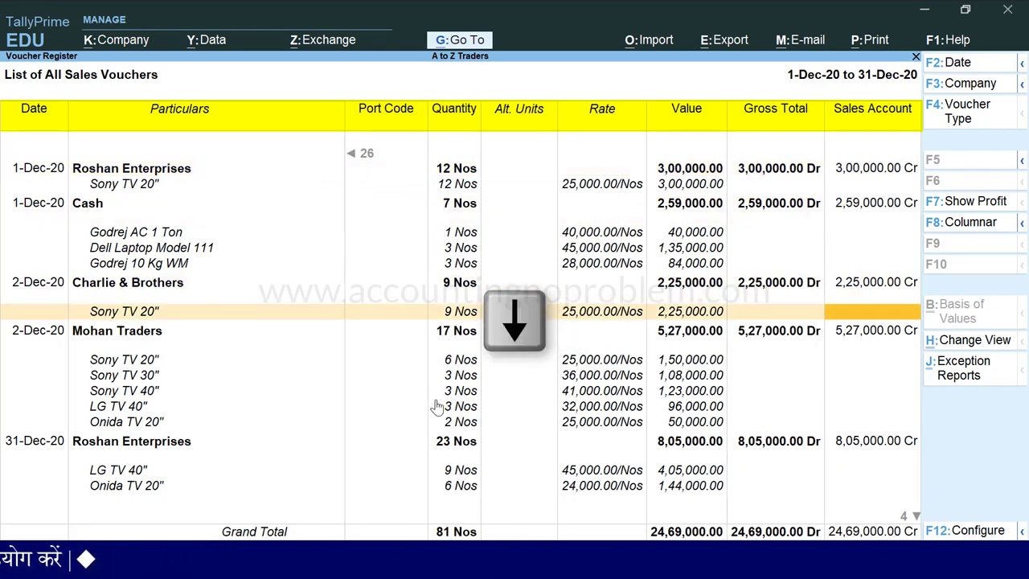
key(Down)
key(Up)
key(Up)
key(Up)
key(Up)
key(Up)
key(Up)
key(Up)
key(Up)
key(Up)
key(Up)
key(Up)
key(Up)
key(Up)
key(Up)
key(Up)
key(Up)
key(Up)
key(Up)
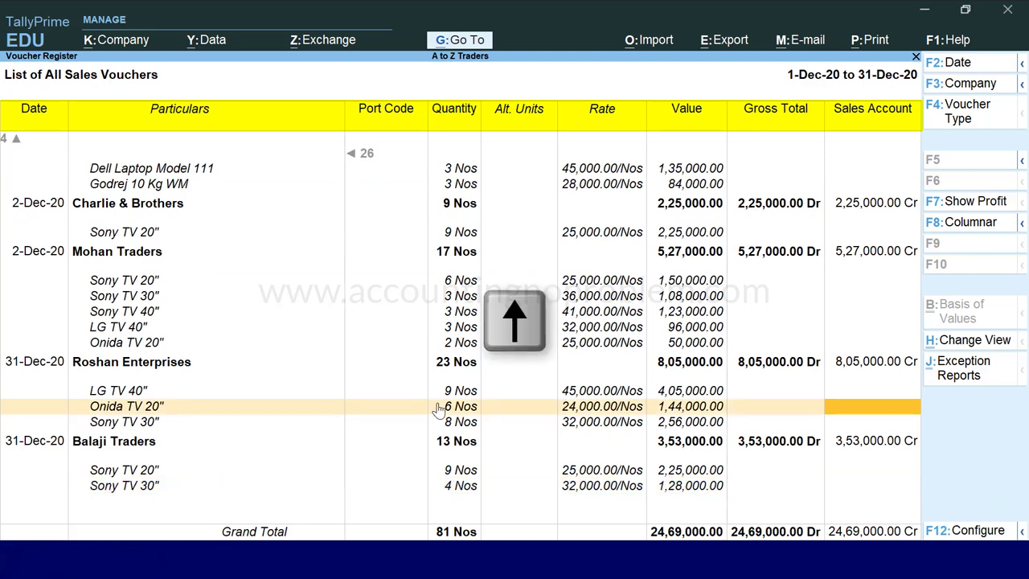
key(Up)
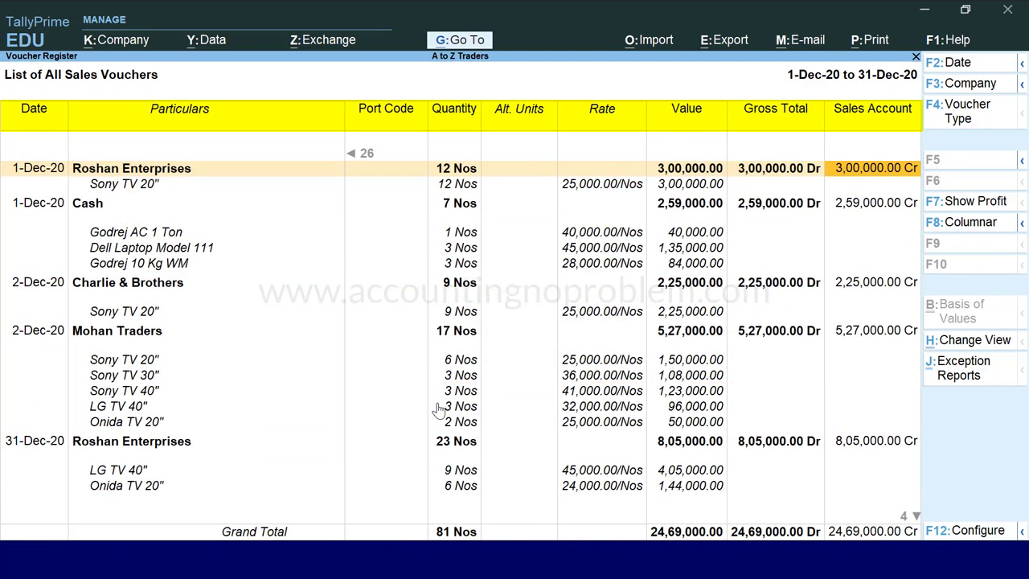
- Examine the columnar register's columns in reverse, from Sales Account back to Particulars
key(Left)
key(Left)
key(Left)
key(Left)
key(Left)
key(Left)
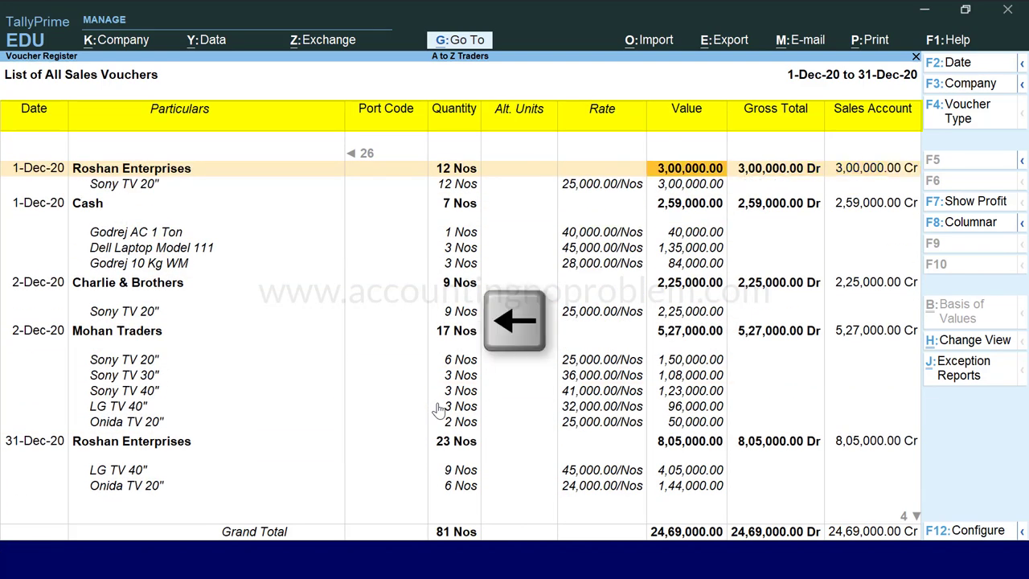
key(Left)
key(Left)
key(Left)
key(Left)
key(Left)
key(Left)
key(Left)
key(Left)
key(Left)
key(Left)
key(Left)
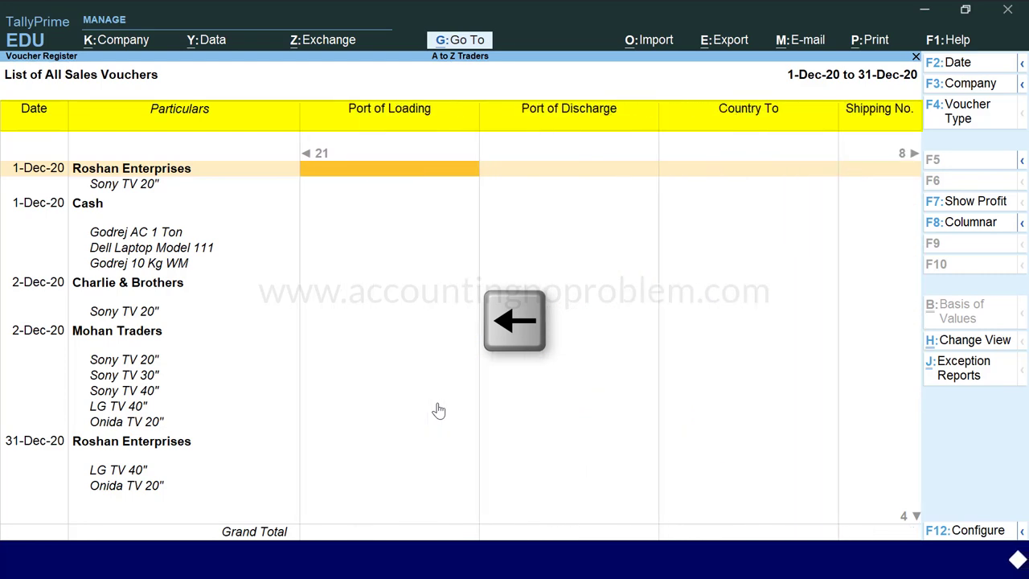
key(Left)
key(Left)
key(Left)
key(Left)
key(Left)
key(Left)
key(Left)
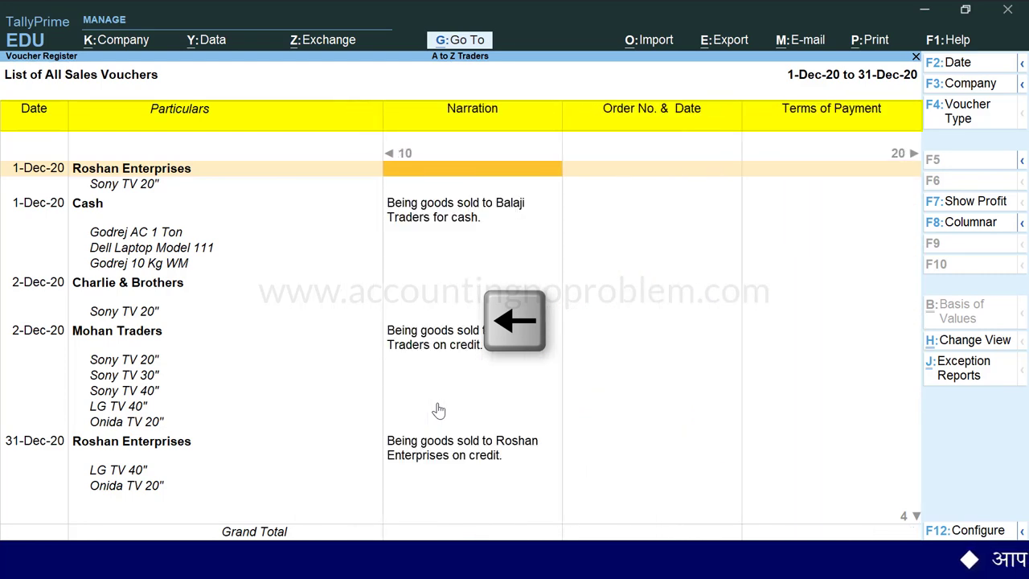
key(Left)
key(Left)
key(Left)
key(Left)
key(Left)
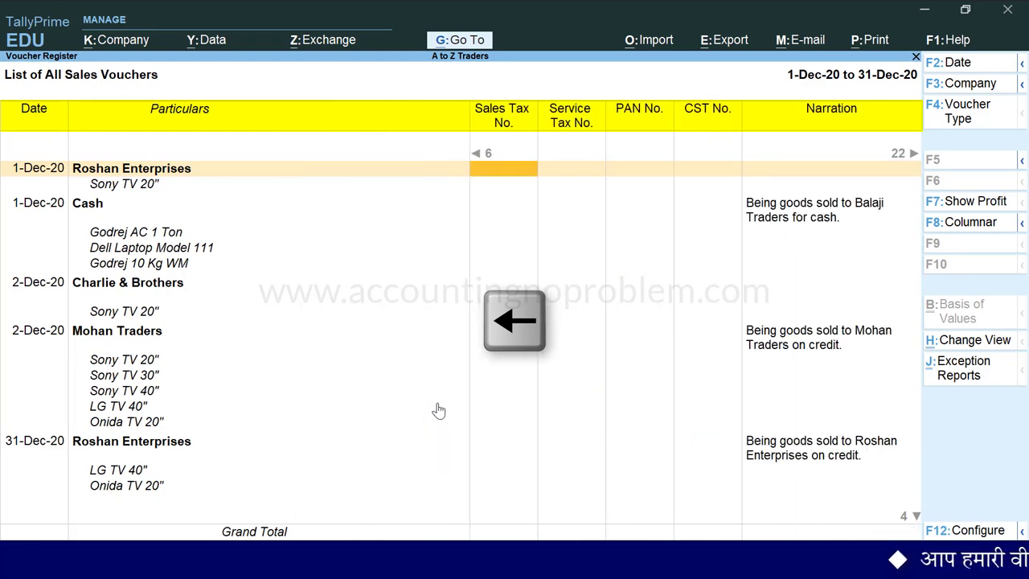
key(Left)
key(Left)
key(Left)
key(Left)
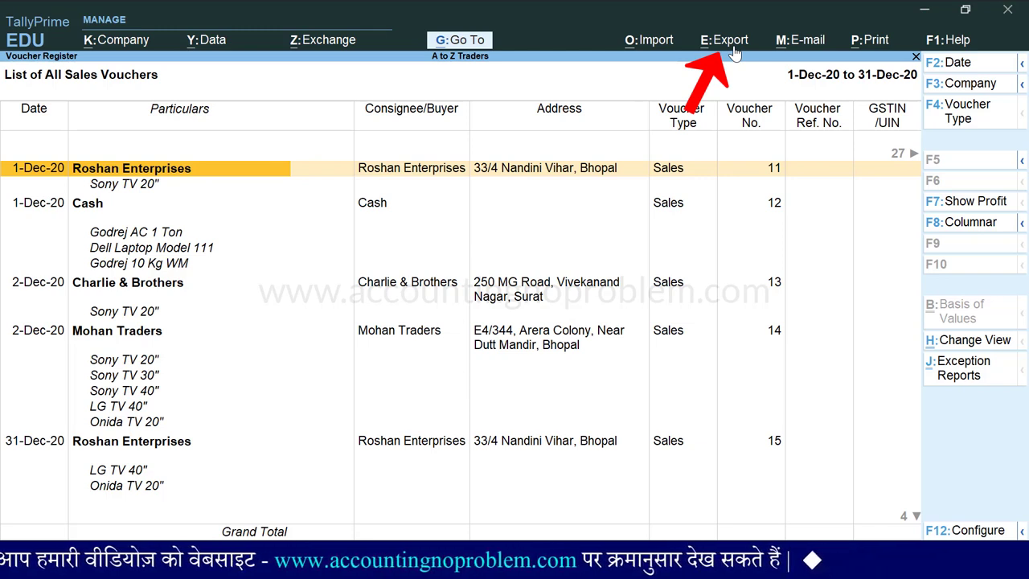
- Configure the export of the current columnar register to use the Excel (Spreadsheet) file format
key(alt+e)
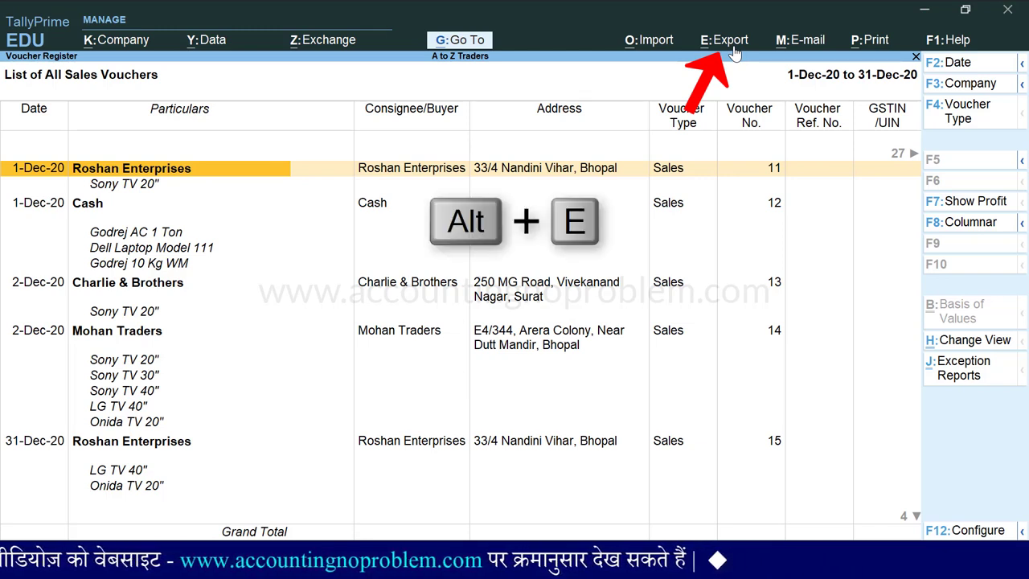
key(alt+e)
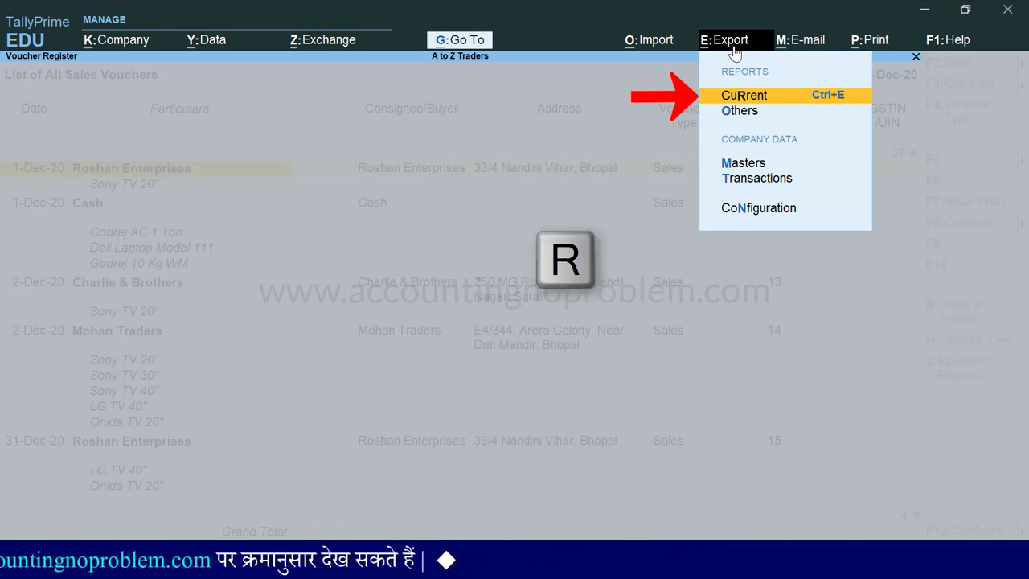
key(r)
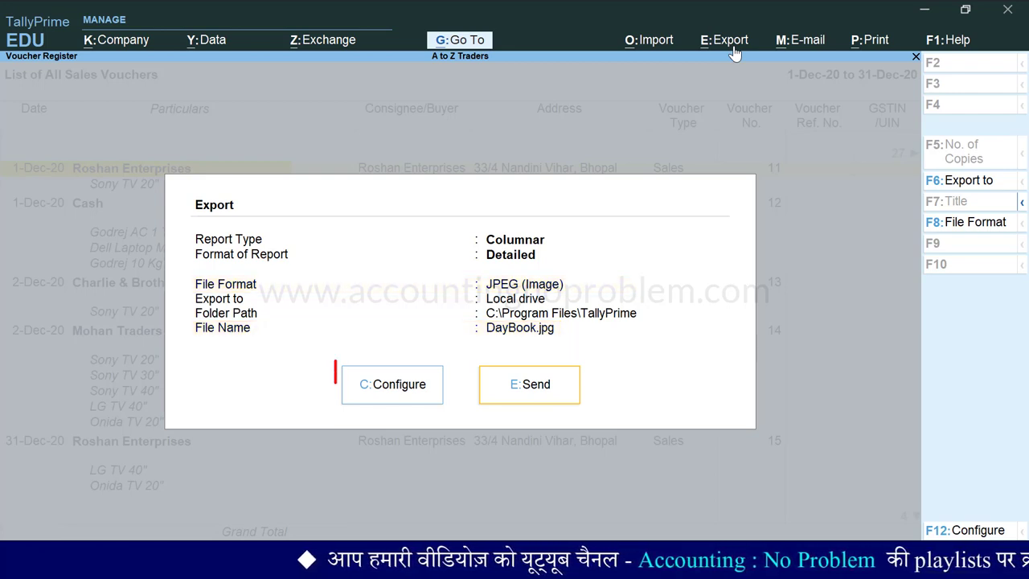
key(c)
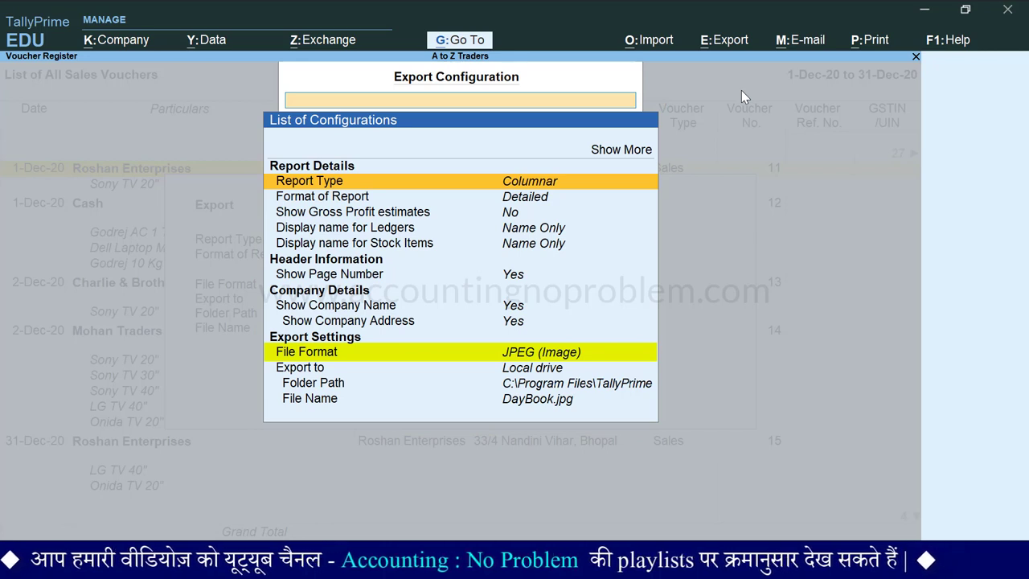
key(Down)
key(Down)
key(Down)
key(Down)
key(Down)
key(Down)
key(Down)
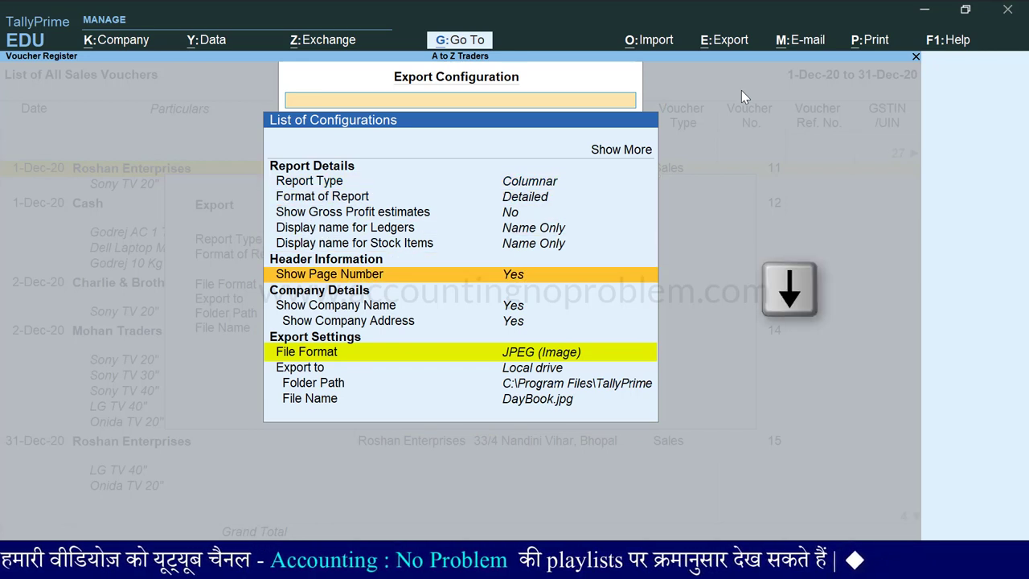
key(Down)
key(Return)
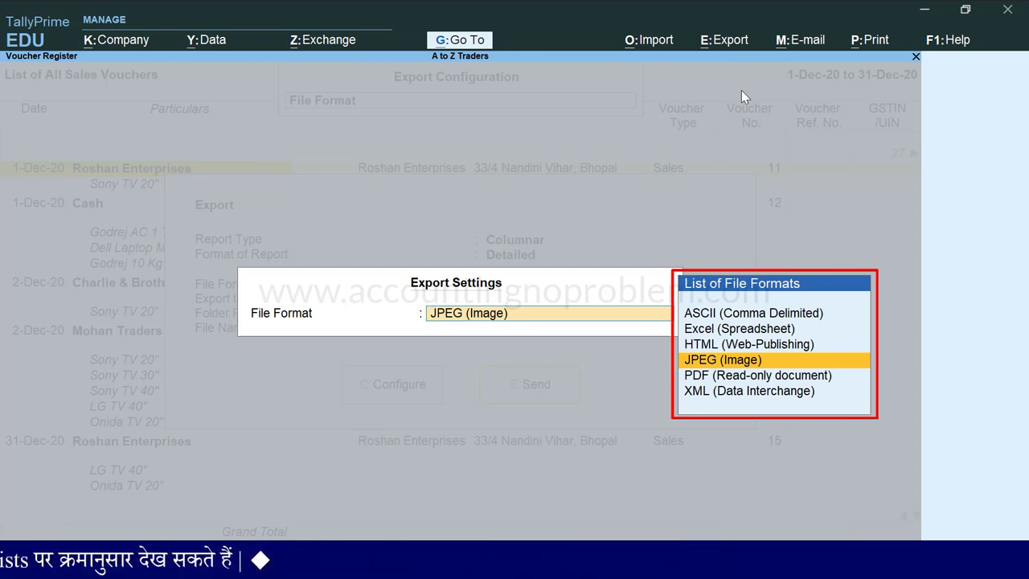
key(Up)
key(Up)
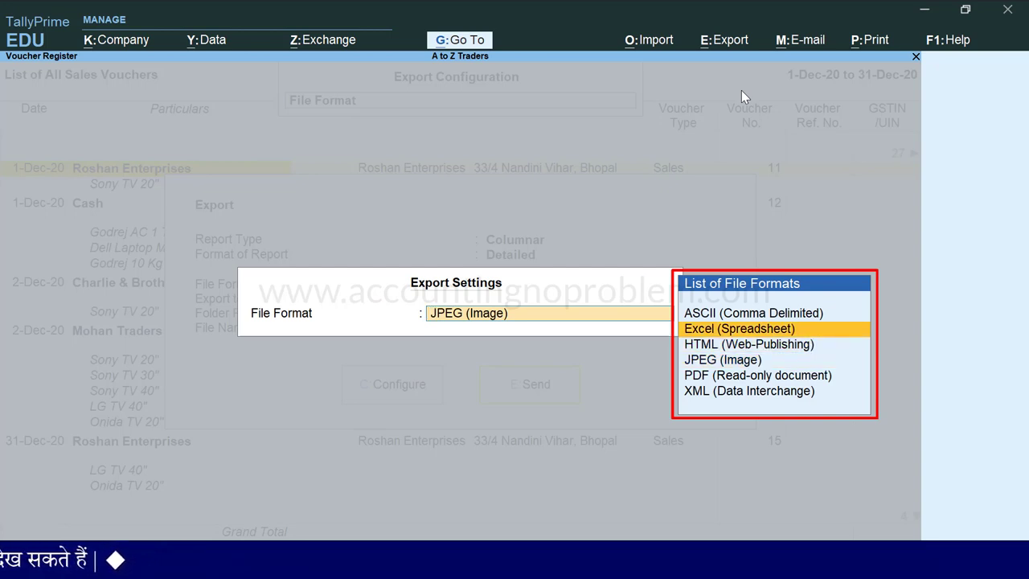
key(Return)
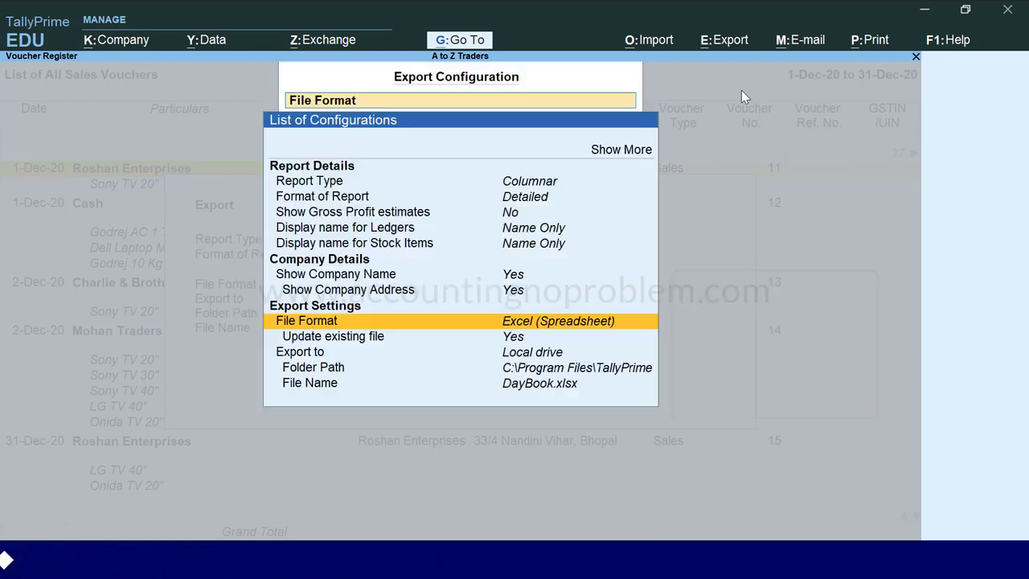
key(ctrl+a)
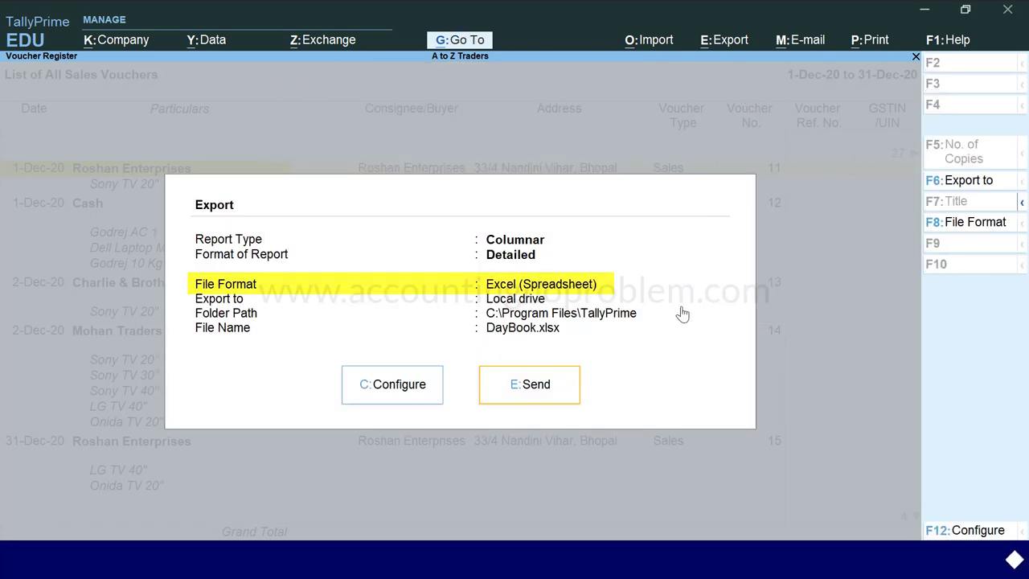
- Export the register to the local drive as DayBook.xlsx, view the resulting Sales Register sheet in Excel and close the workbook
key(e)
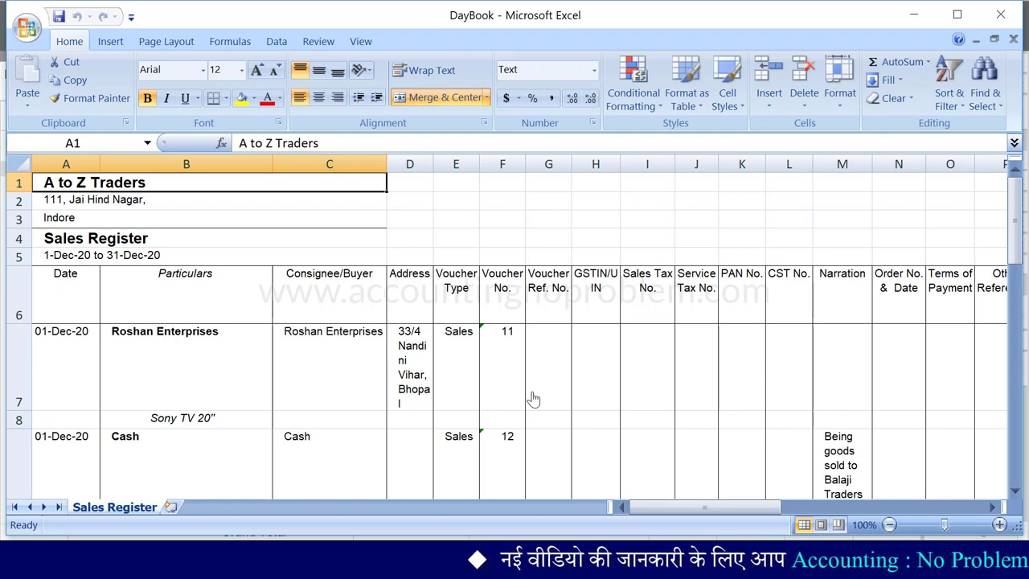
drag(1023, 231, 1017, 189)
mouse_move(683, 507)
mouse_down()
mouse_move(965, 513)
mouse_move(679, 518)
mouse_up()
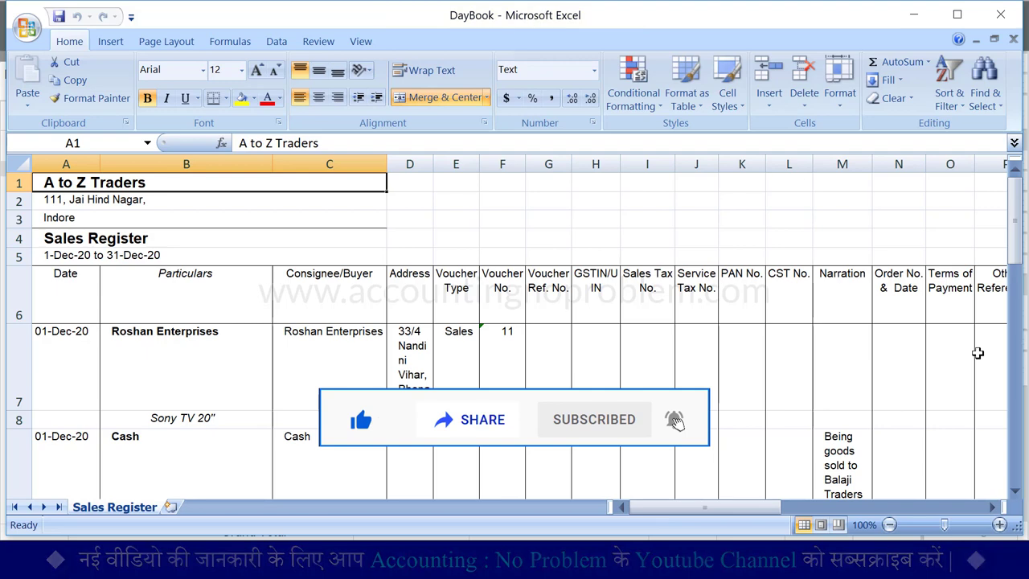
click(1003, 16)
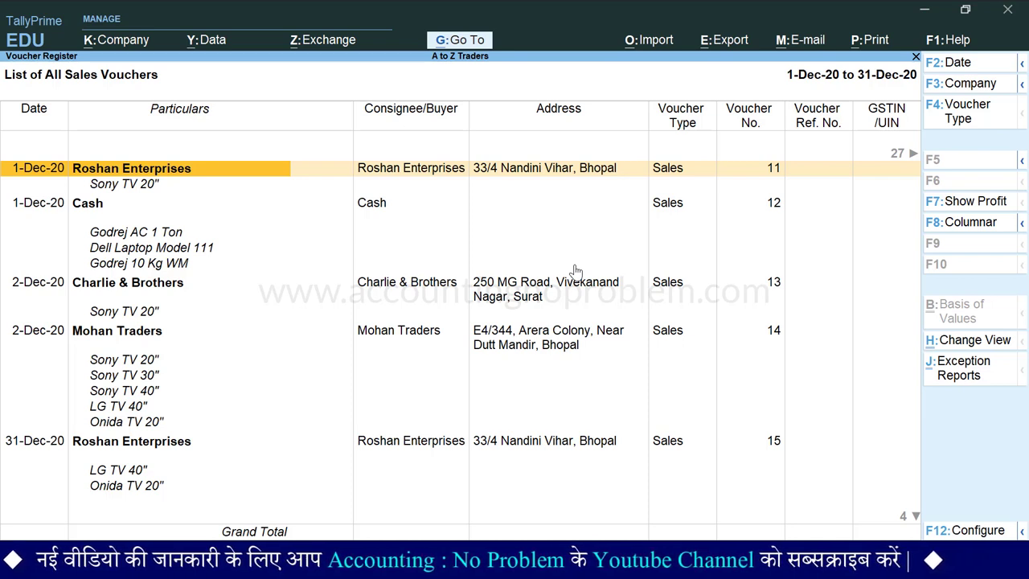
- Open the print configuration of the columnar sales register and expand it to show more options
key(ctrl+p)
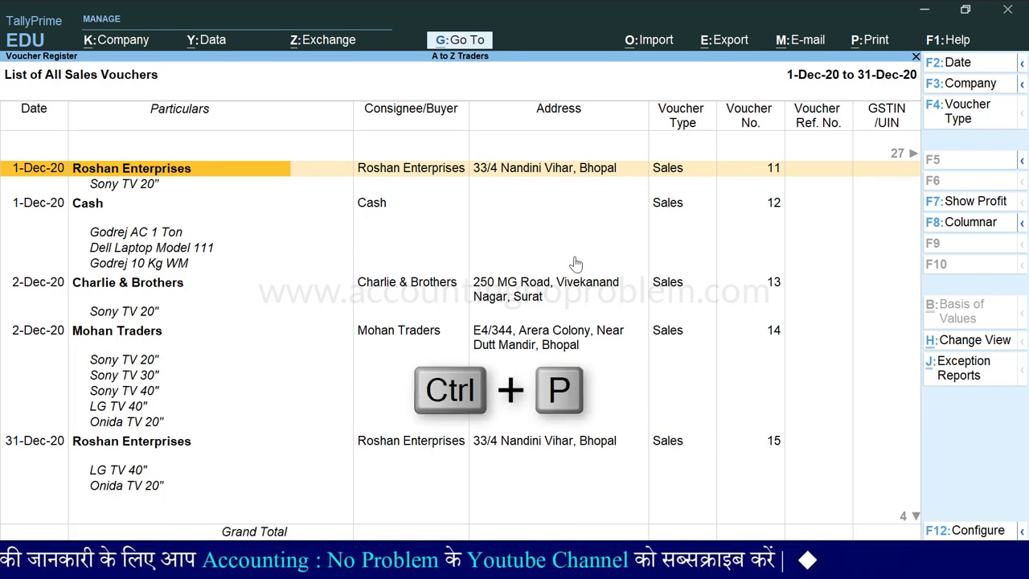
key(ctrl+p)
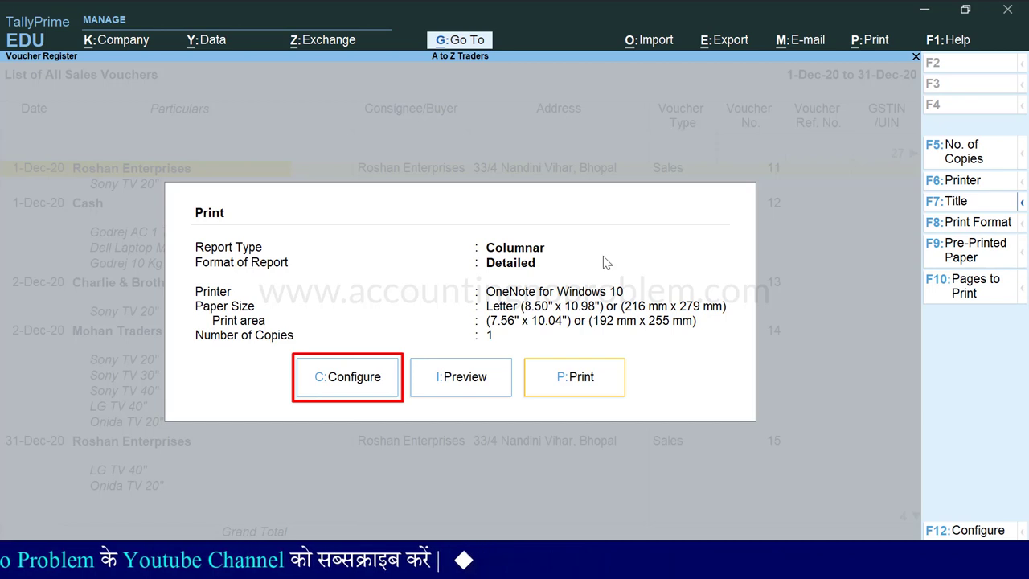
key(c)
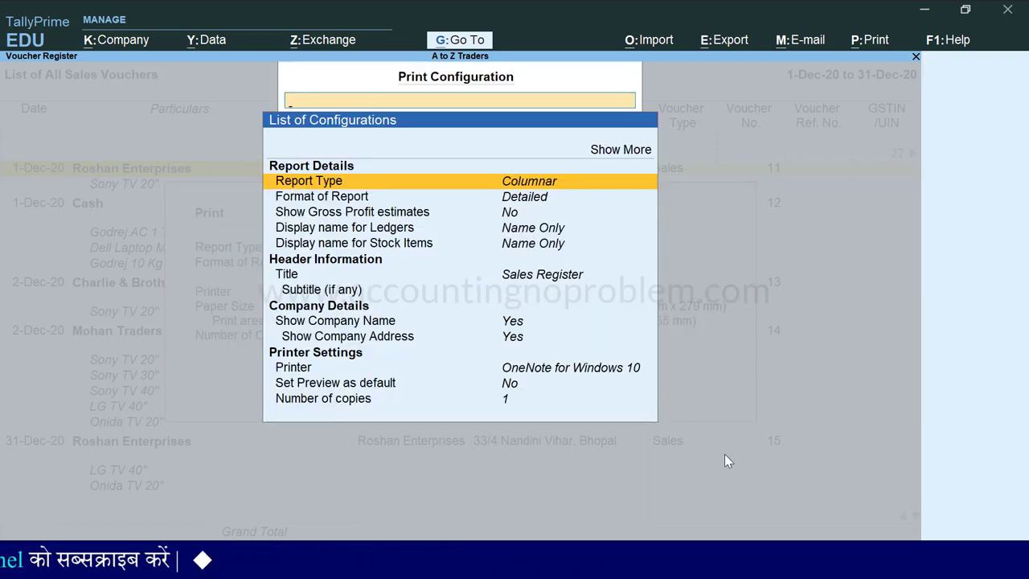
key(Up)
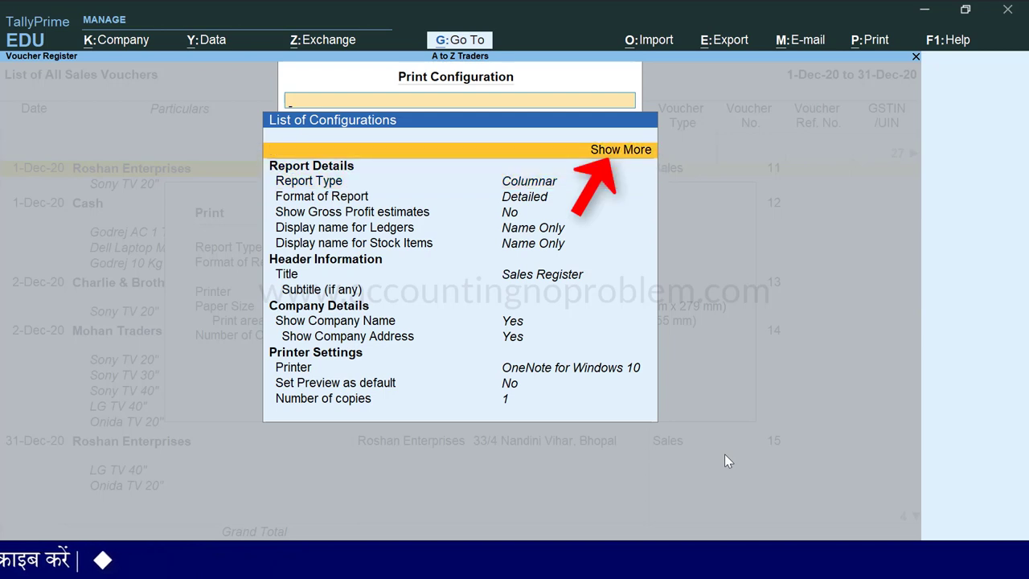
key(Return)
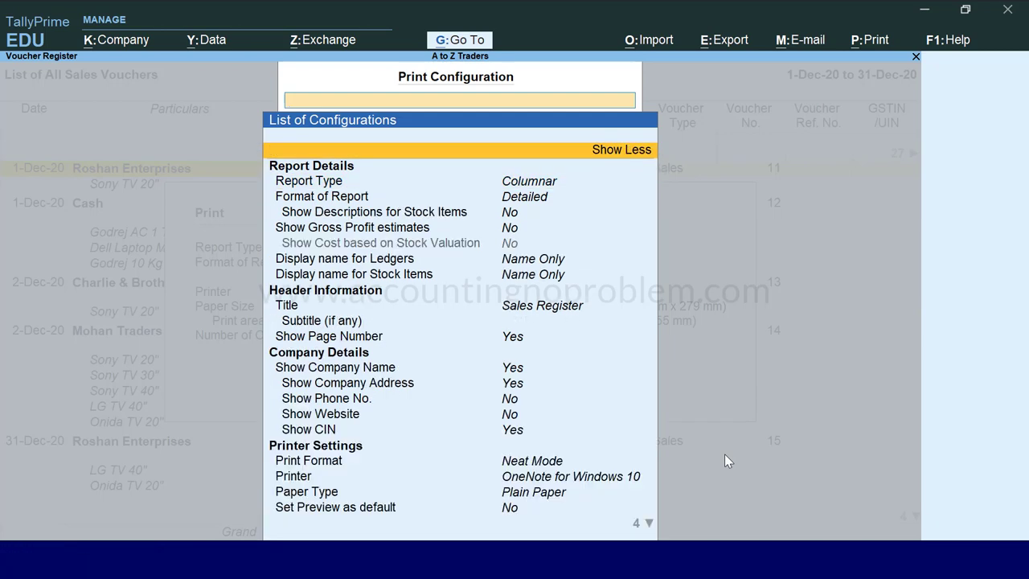
- Examine the report, header, company and printer settings in the expanded print configuration, and return to the print summary
key(Down)
key(Down)
key(Down)
key(Down)
key(Down)
key(Down)
key(Down)
key(Down)
key(Down)
key(Down)
key(Down)
key(Down)
key(Down)
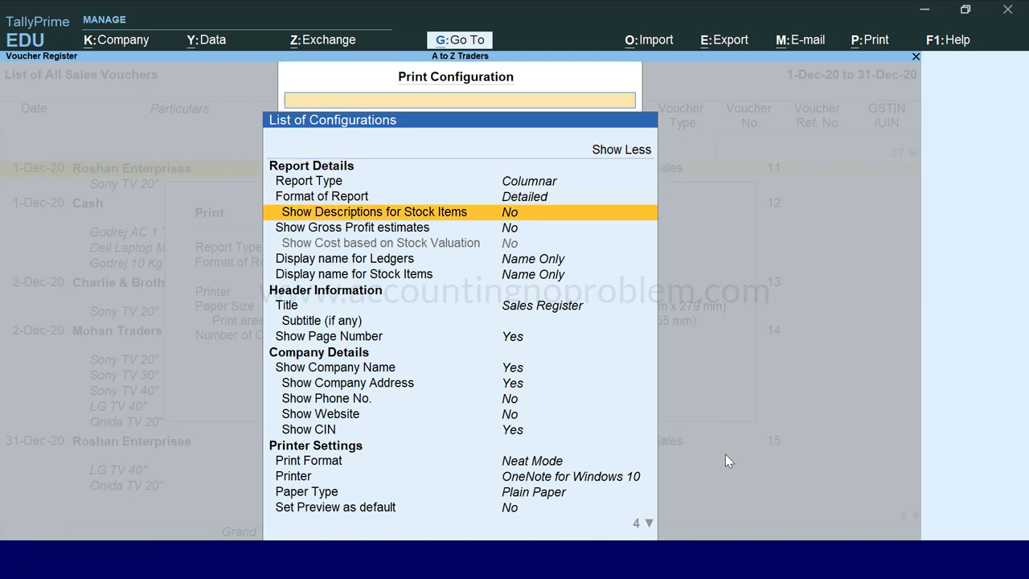
key(Down)
key(Down)
key(Down)
key(Down)
key(Down)
key(Down)
key(Down)
key(Down)
key(Down)
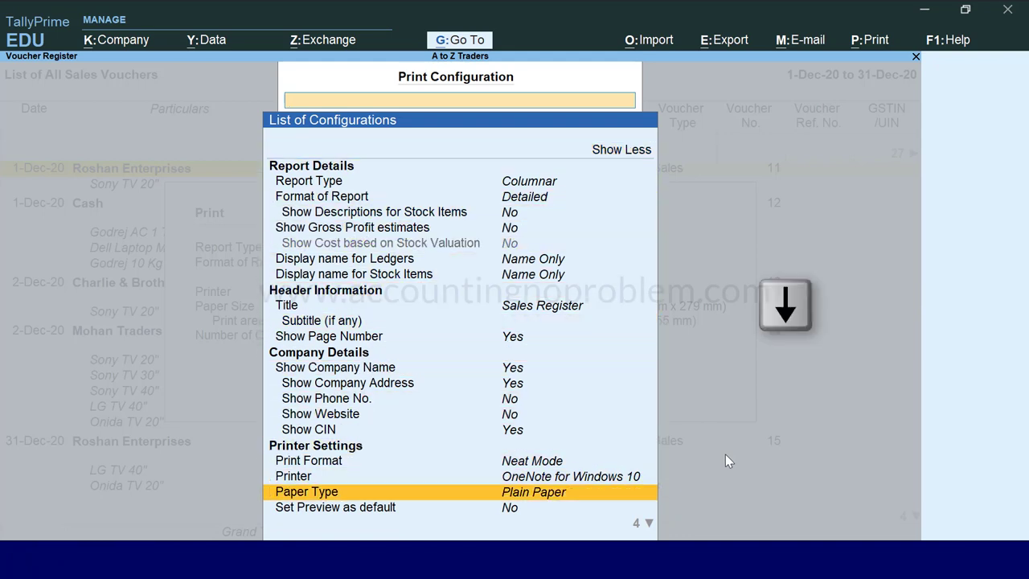
key(Up)
key(Up)
key(Up)
key(Up)
key(Up)
key(Up)
key(Up)
key(Up)
key(Up)
key(Up)
key(Up)
key(Up)
key(Up)
key(Up)
key(Up)
key(Up)
key(Up)
key(Up)
key(Up)
key(Up)
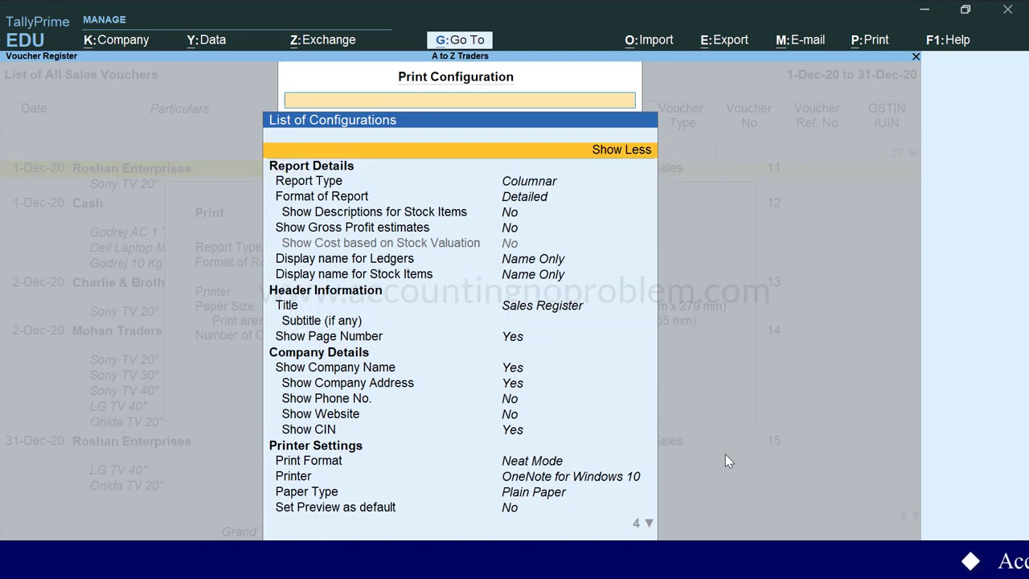
key(Escape)
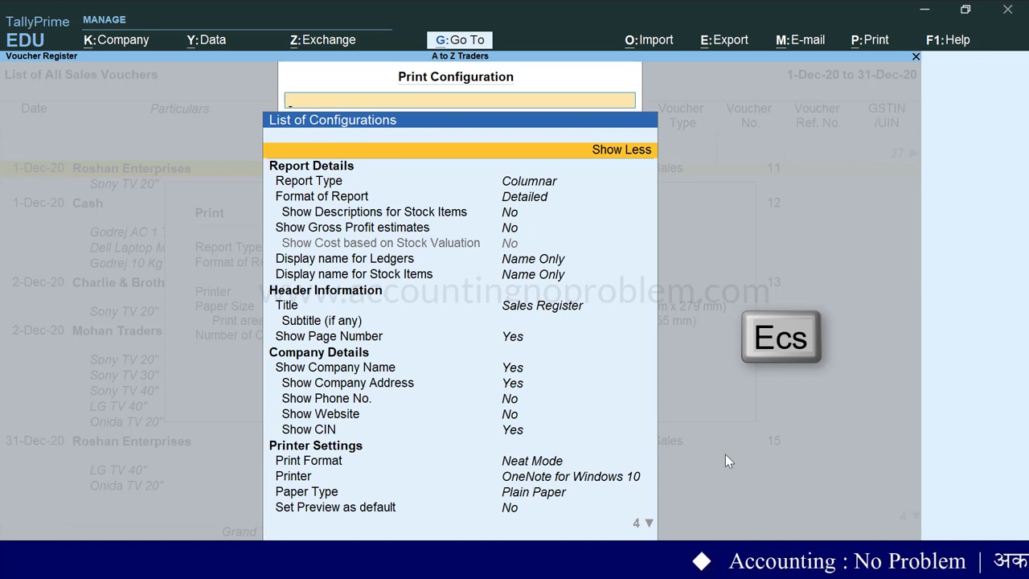
key(Escape)
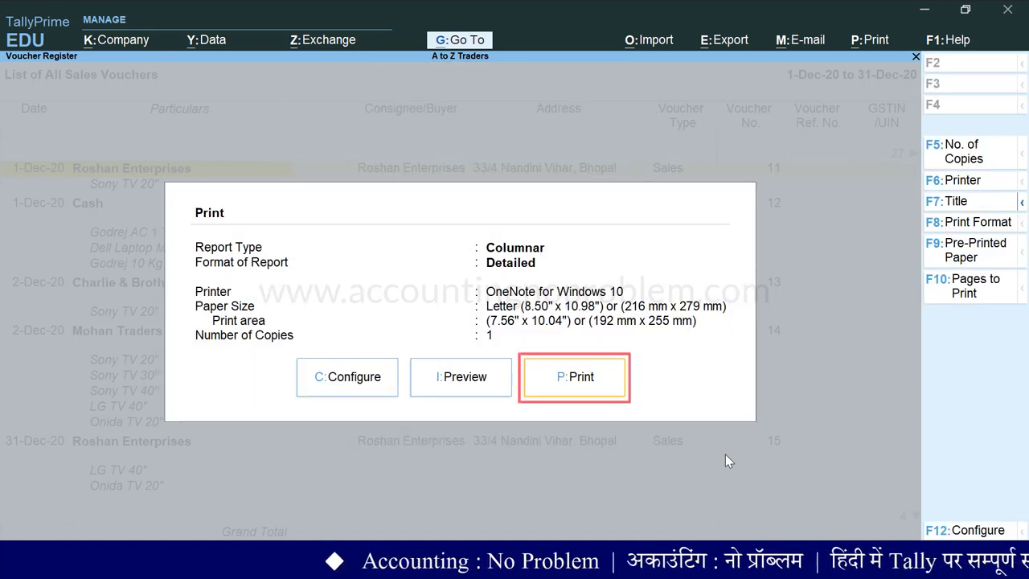
- Preview the printed sales register, examine its parts from the first to the last, and close the preview
key(p)
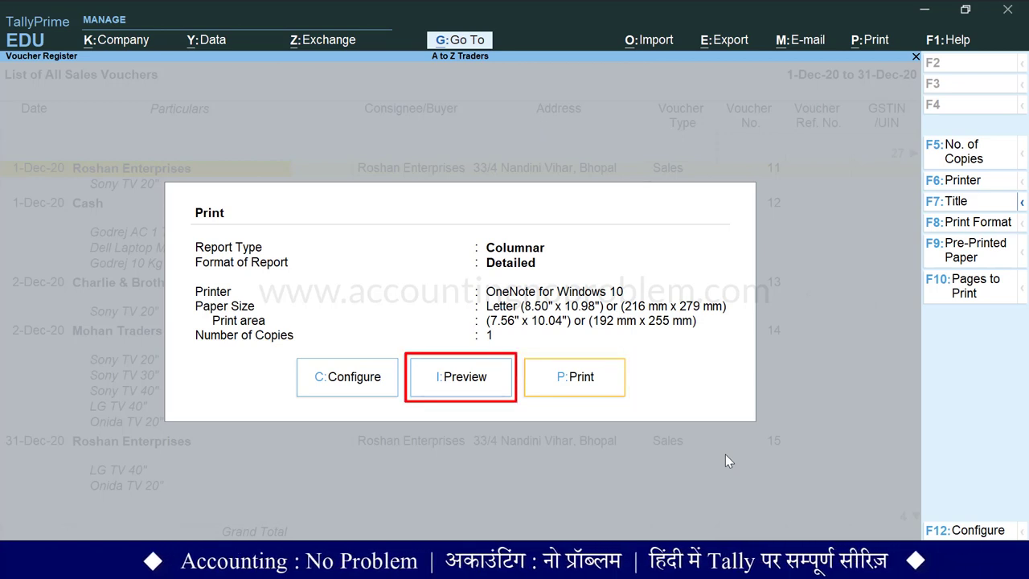
key(i)
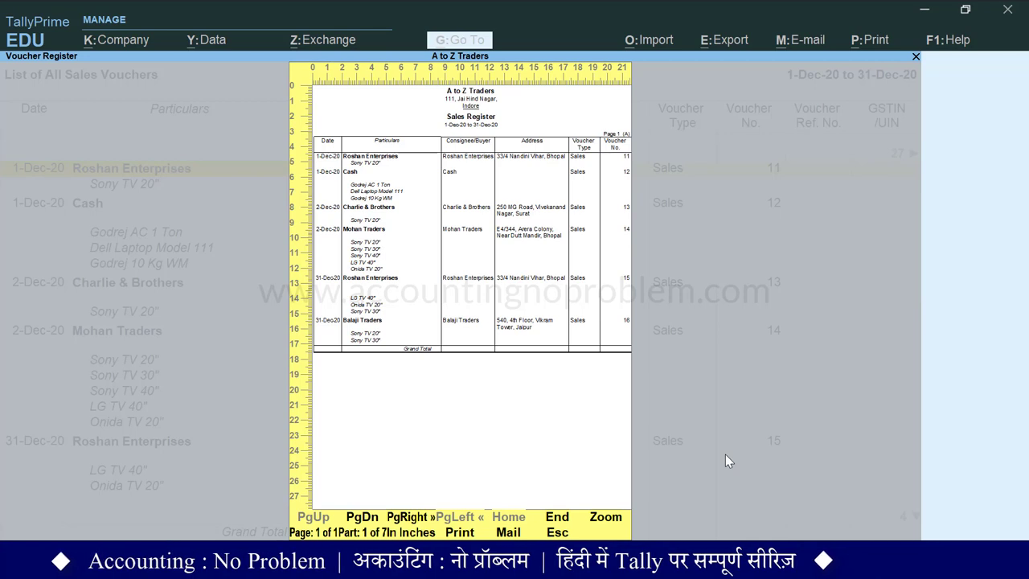
key(Right)
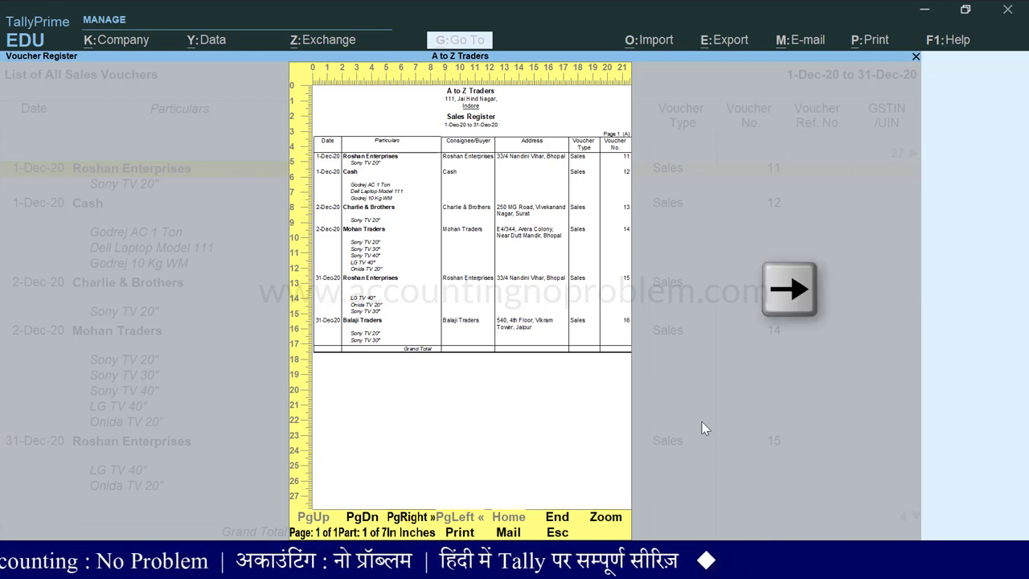
key(Right)
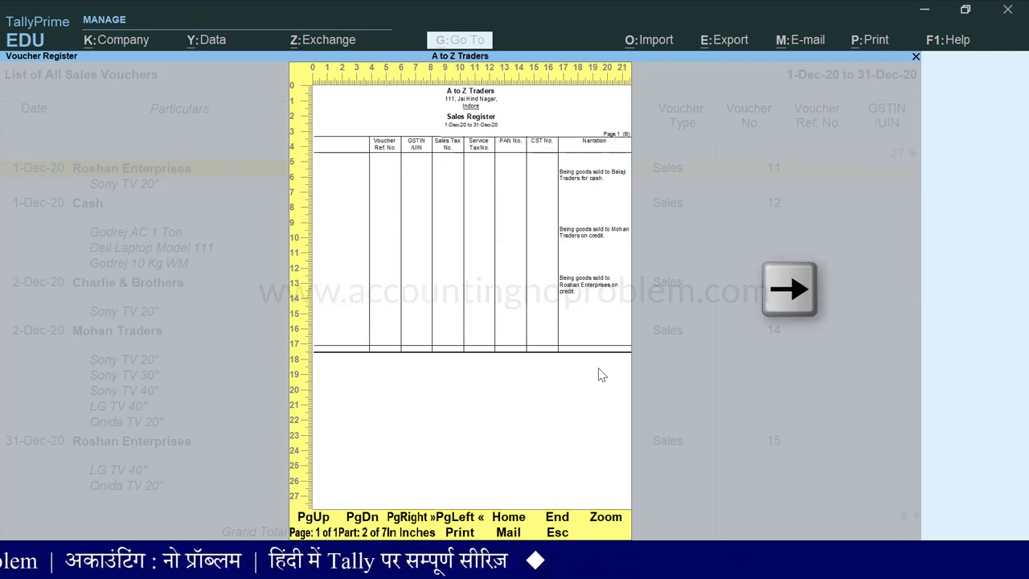
key(Right)
key(Right)
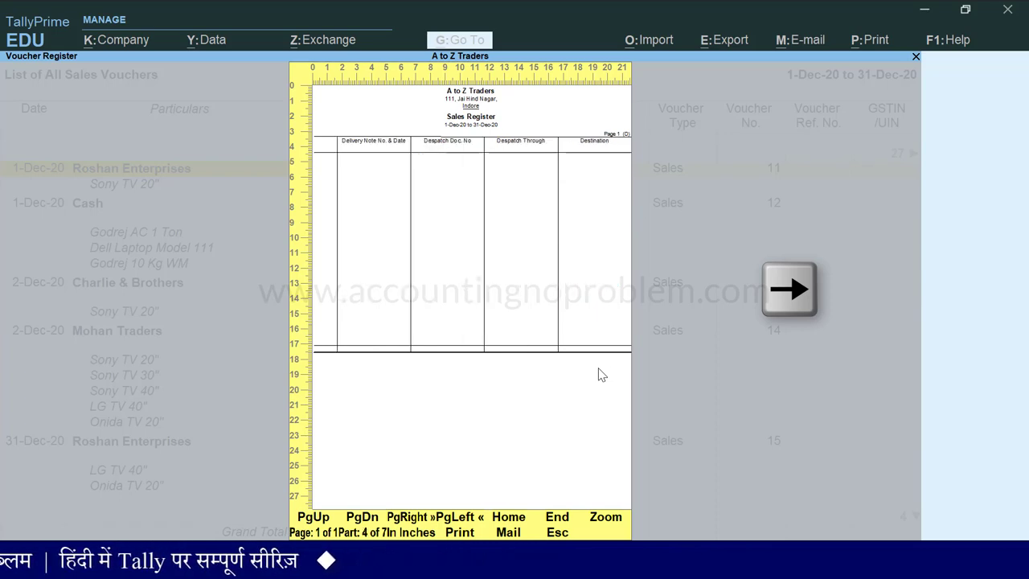
key(Right)
key(Right)
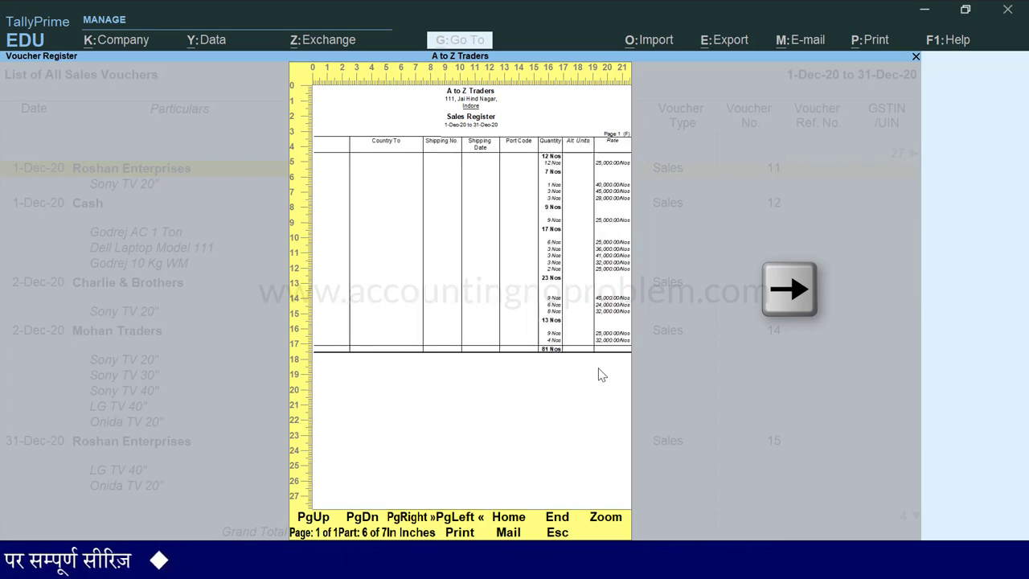
key(Right)
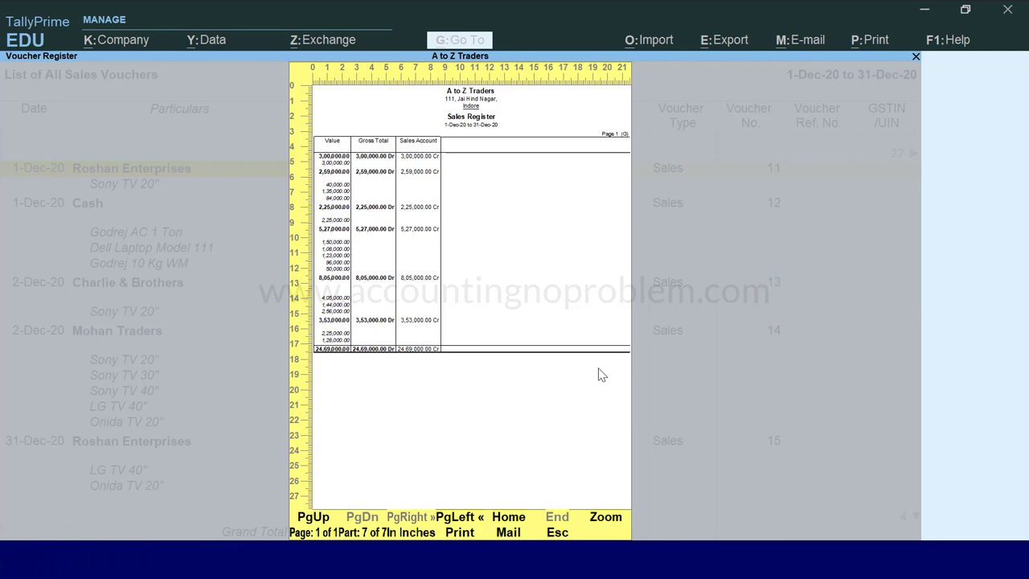
key(Escape)
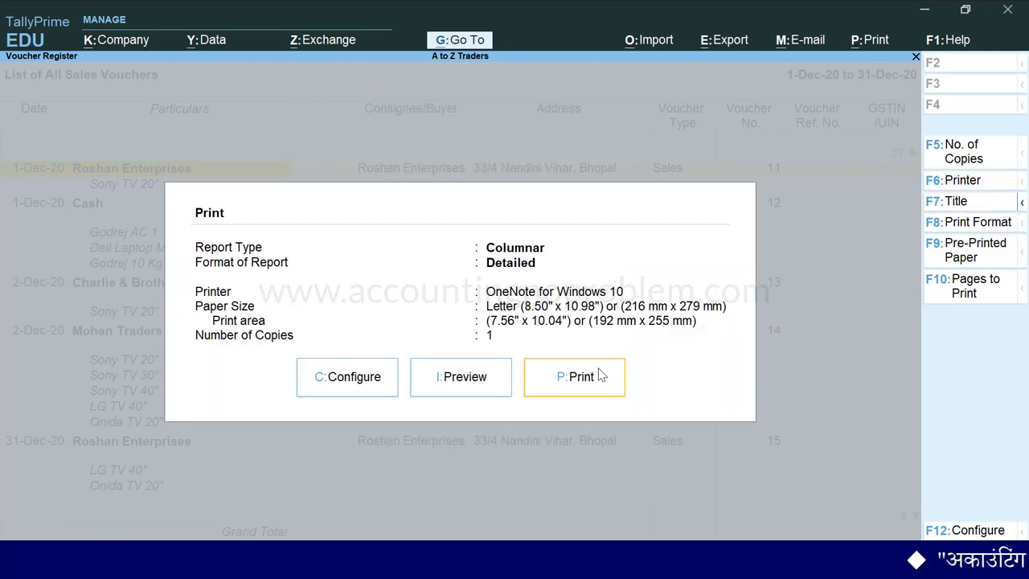
- Close the print summary without printing and return to the columnar list of sales vouchers
key(p)
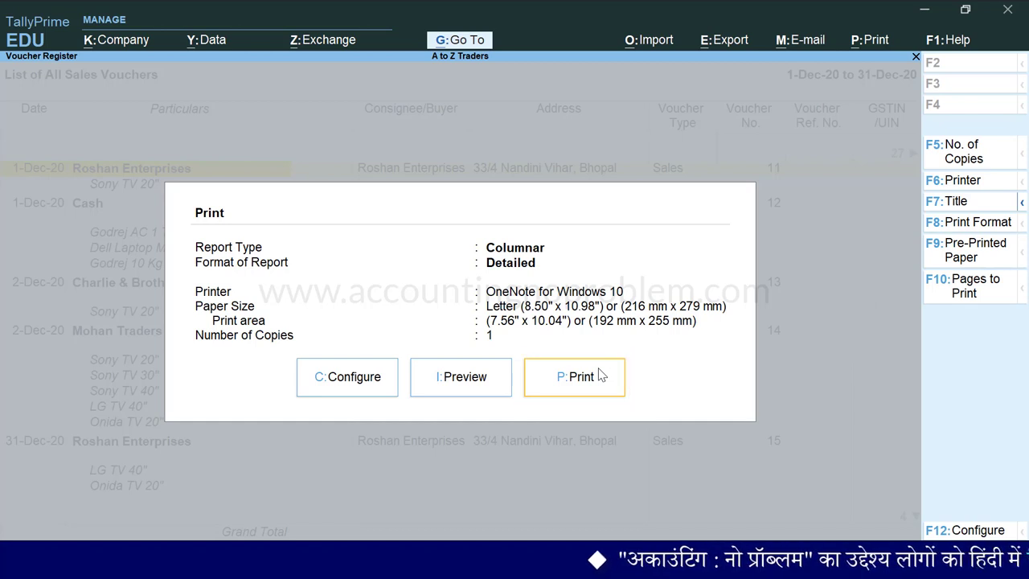
key(Escape)
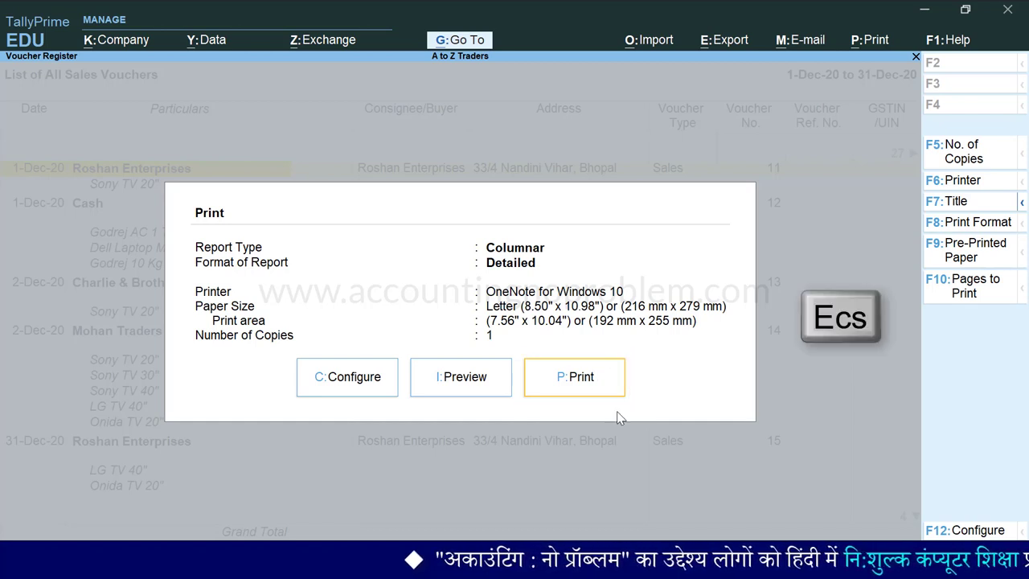
key(Escape)
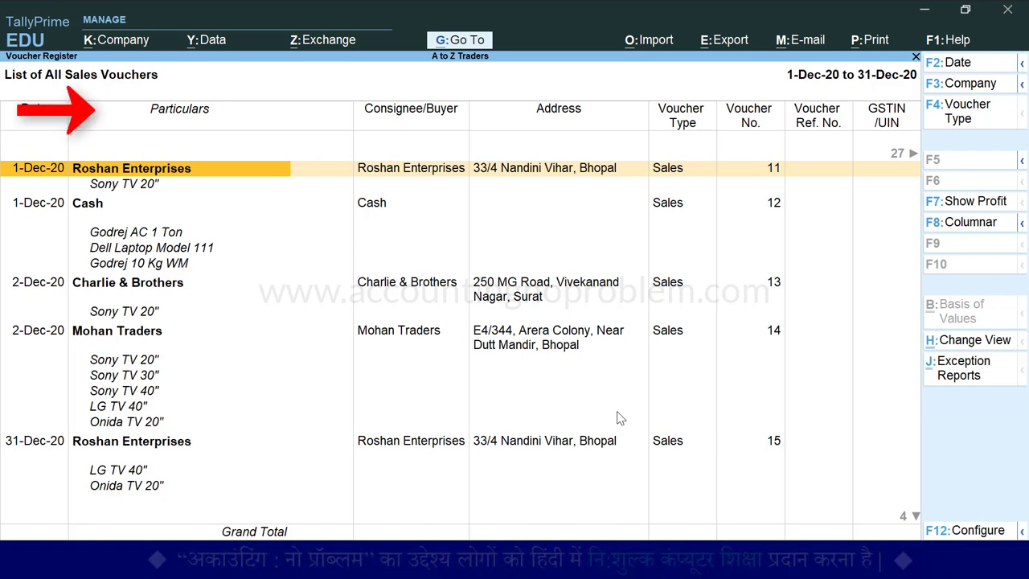
- Examine the voucher types available for the register from All Items to Stock Journal, and close the list without changing the type
key(F4)
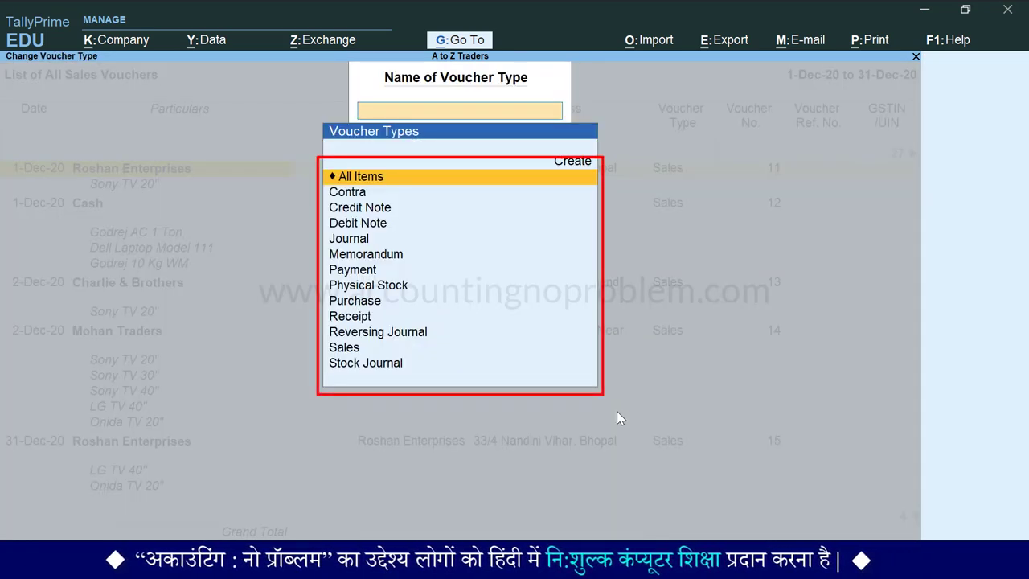
key(Down)
key(Down)
key(Down)
key(Down)
key(Down)
key(Down)
key(Down)
key(Down)
key(Down)
key(Down)
key(Down)
key(Down)
key(Up)
key(Up)
key(Up)
key(Up)
key(Up)
key(Up)
key(Up)
key(Up)
key(Up)
key(Up)
key(Up)
key(Up)
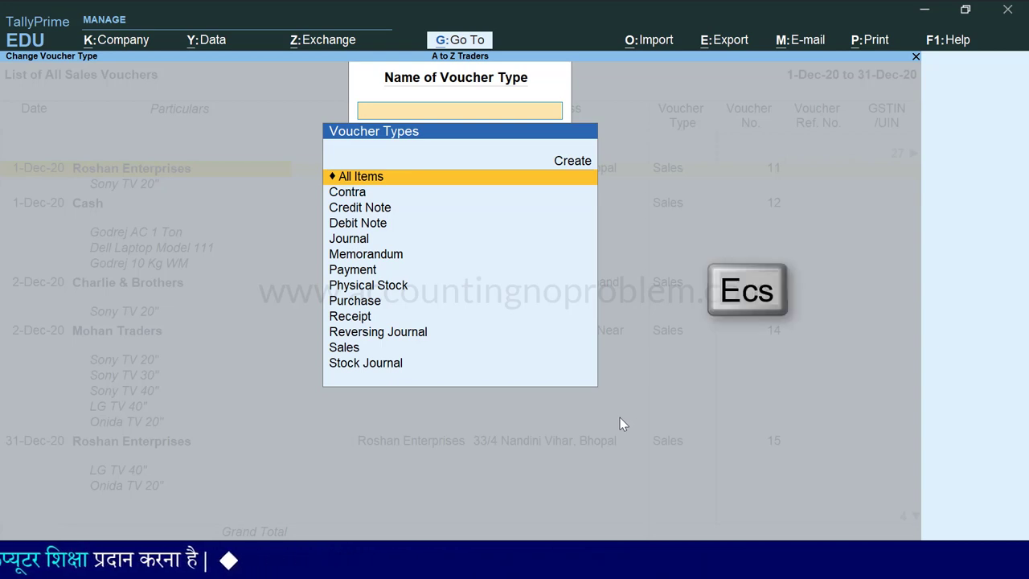
key(Escape)
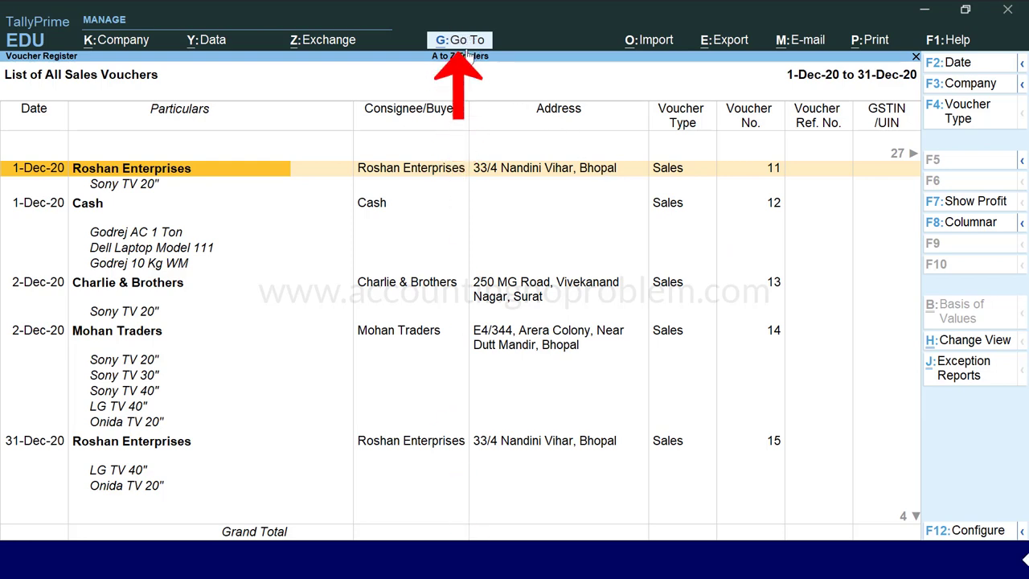
- Open the Registers group in the Go To list of reports
key(alt+g)
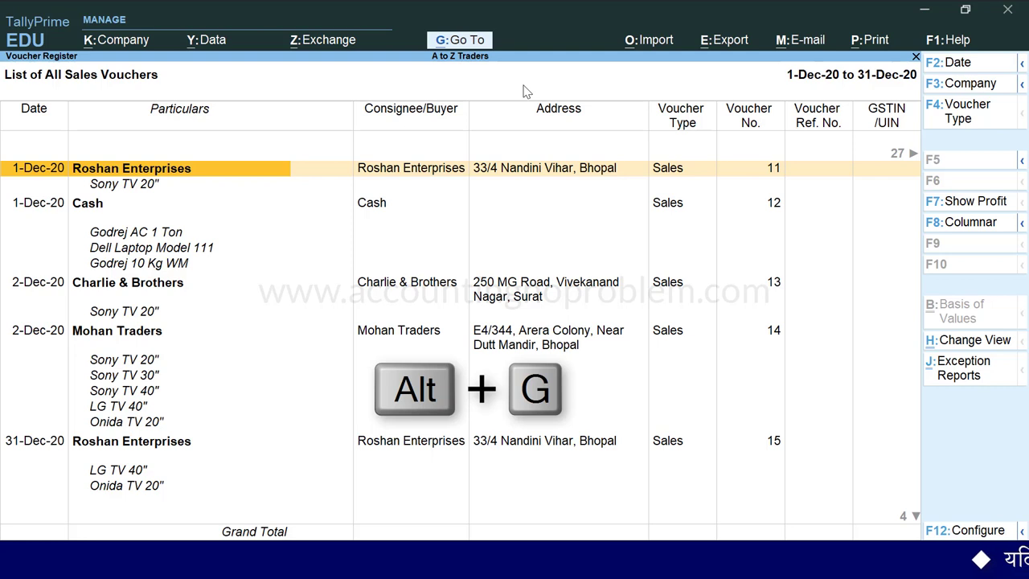
key(alt+g)
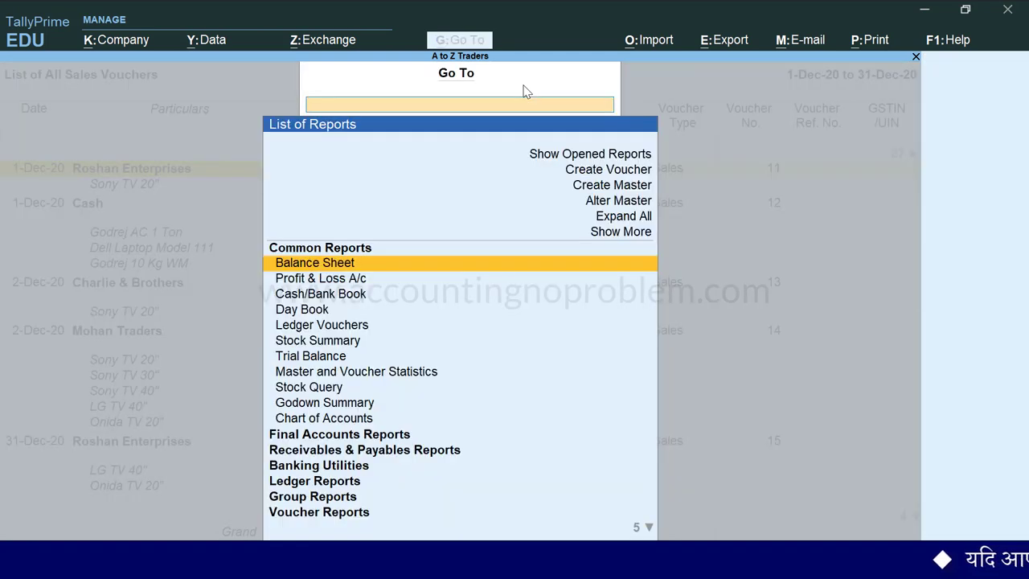
key(Down)
key(Down)
key(Down)
key(Down)
key(Down)
key(Down)
key(Down)
key(Down)
key(Down)
key(Down)
key(Down)
key(Down)
key(Down)
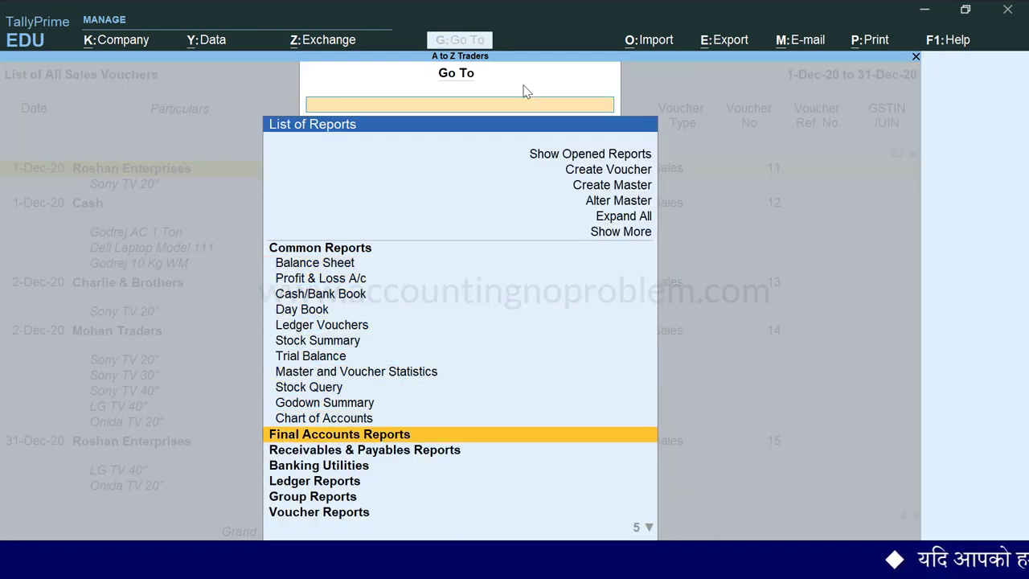
key(Down)
key(Down)
key(Down)
key(Down)
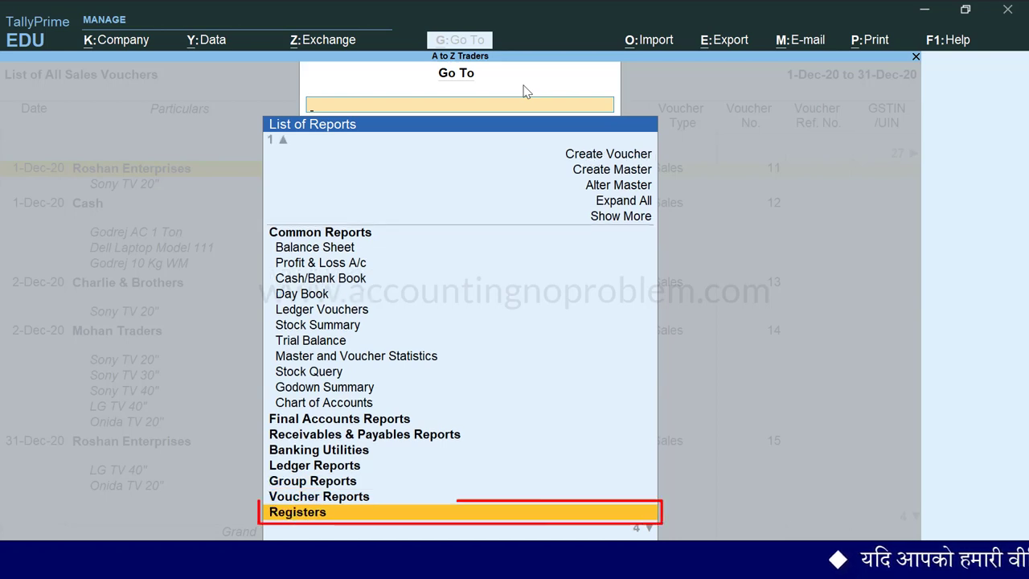
key(Return)
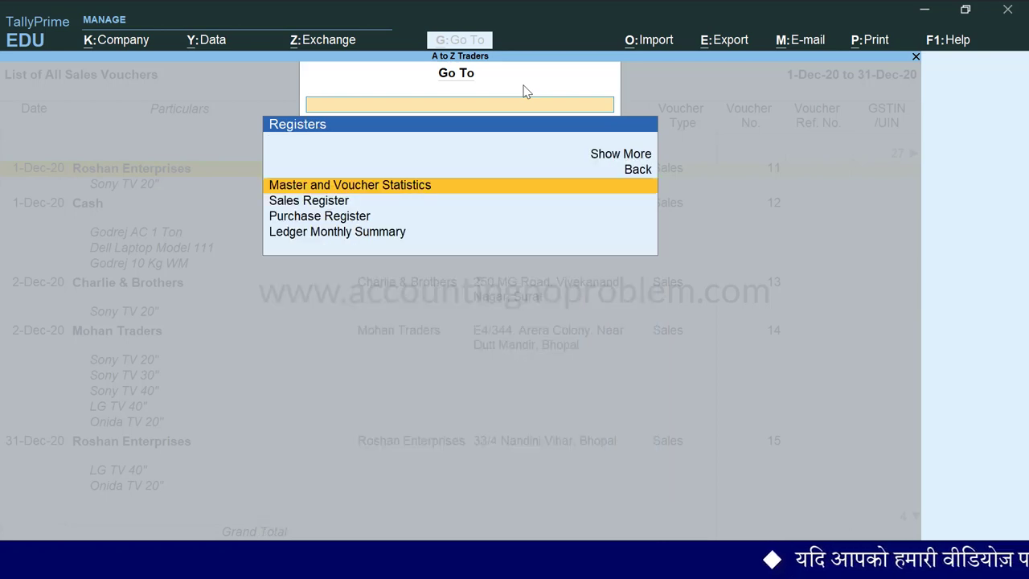
- Expand the Registers group to show more reports and look through the available registers
key(Up)
key(Up)
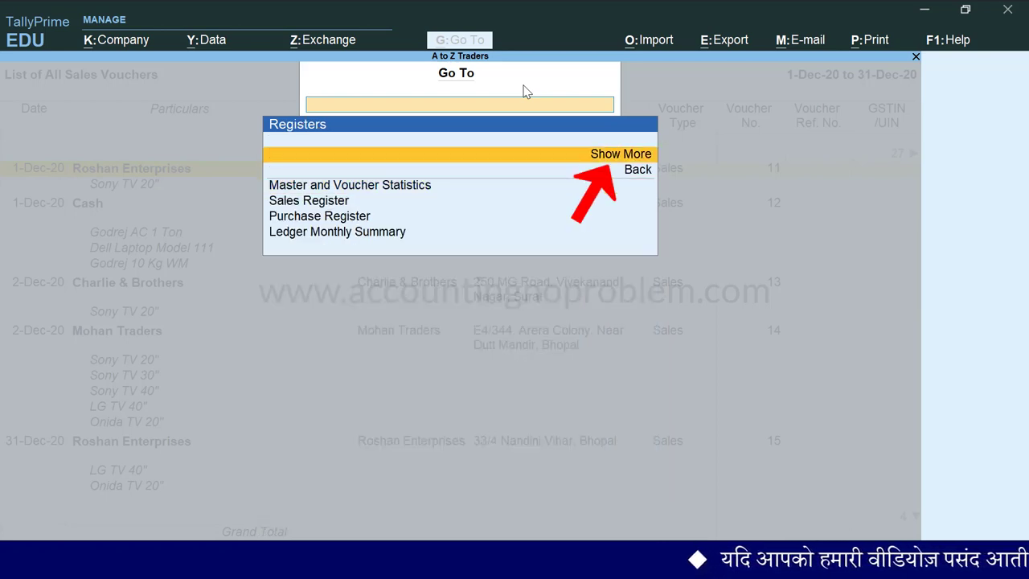
key(Return)
key(Down)
key(Down)
key(Down)
key(Down)
key(Down)
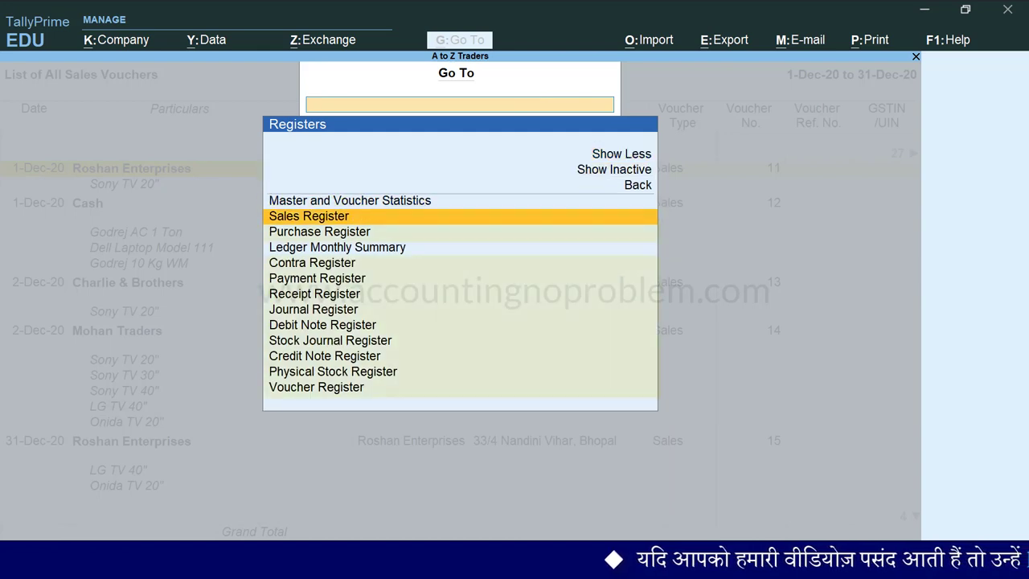